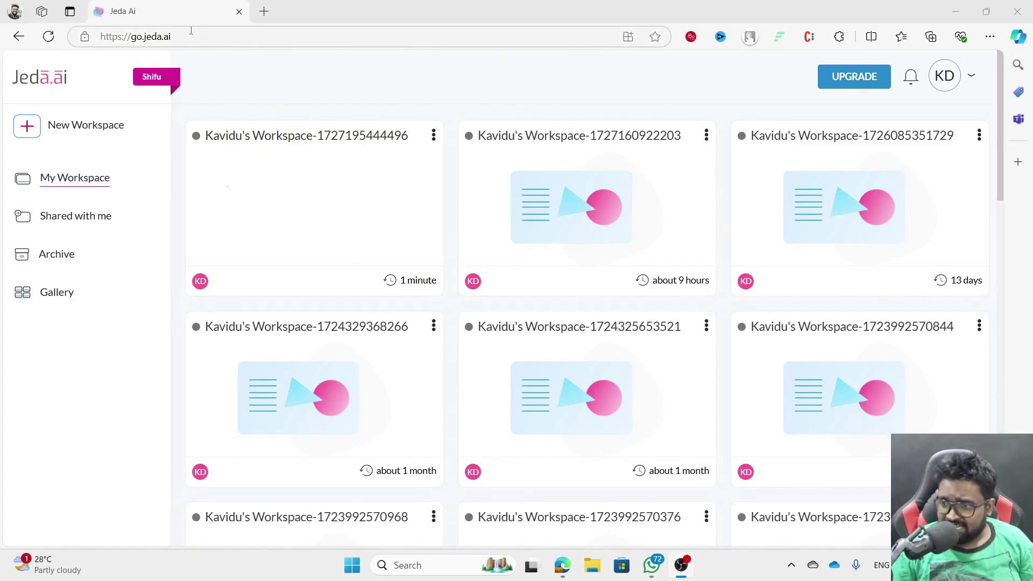
Create a new blank workspace from the Jeda.ai dashboard.
{"action": "left_click", "coordinate": [76, 125]}
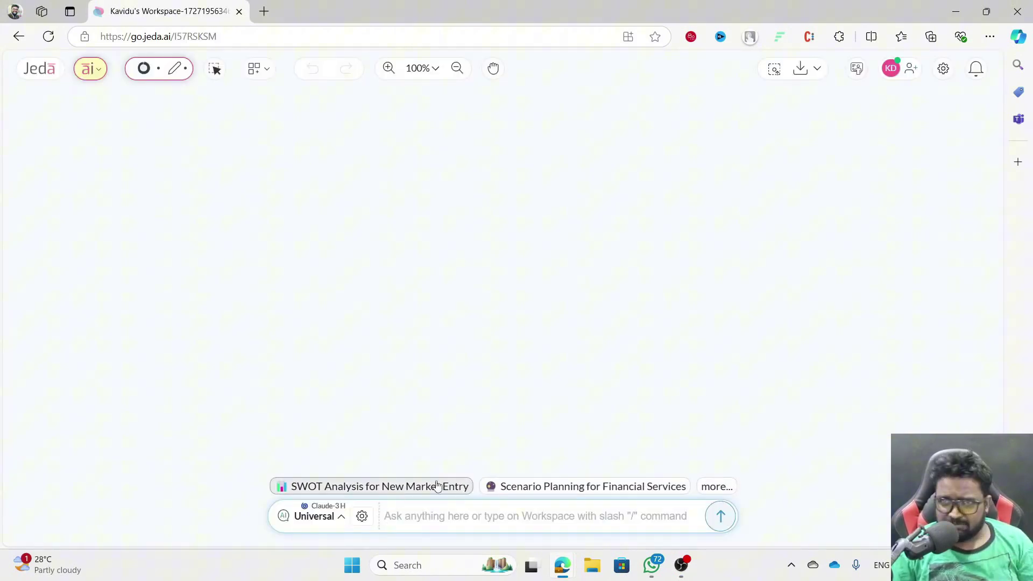
Change the AI prompt mode from Universal to Analysis.
{"action": "left_click", "coordinate": [337, 516]}
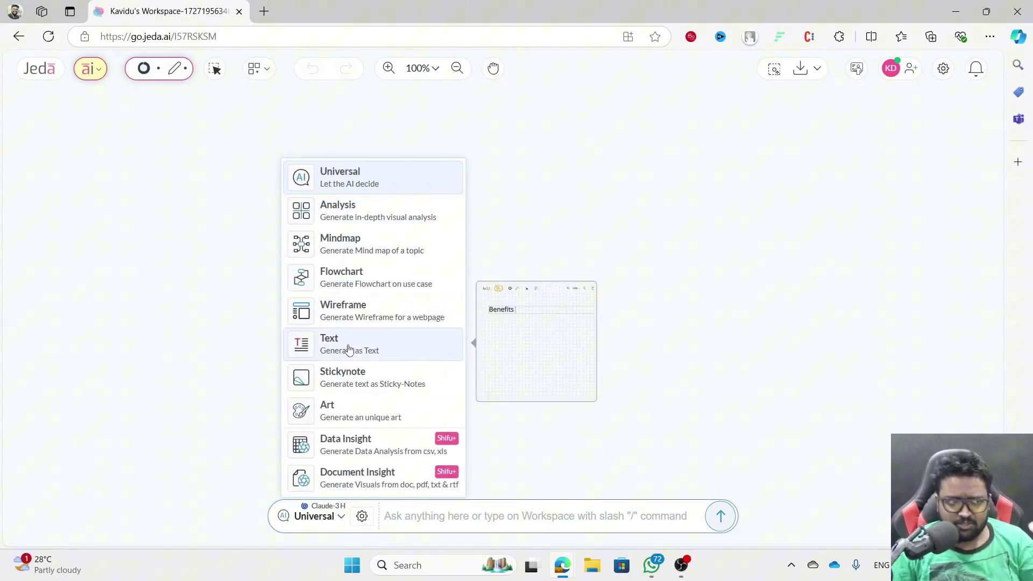
{"action": "mouse_move", "coordinate": [373, 310]}
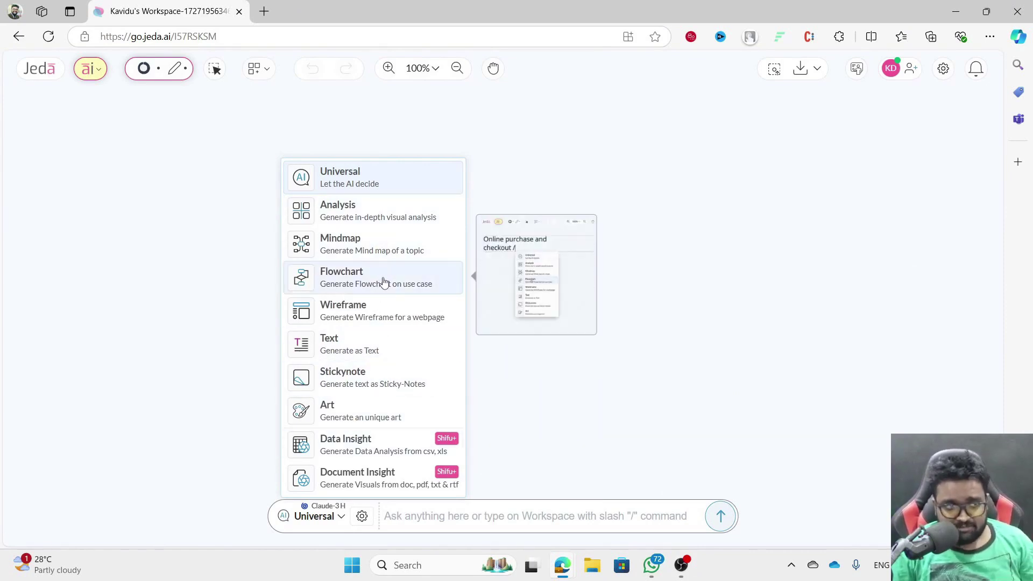
{"action": "left_click", "coordinate": [340, 212]}
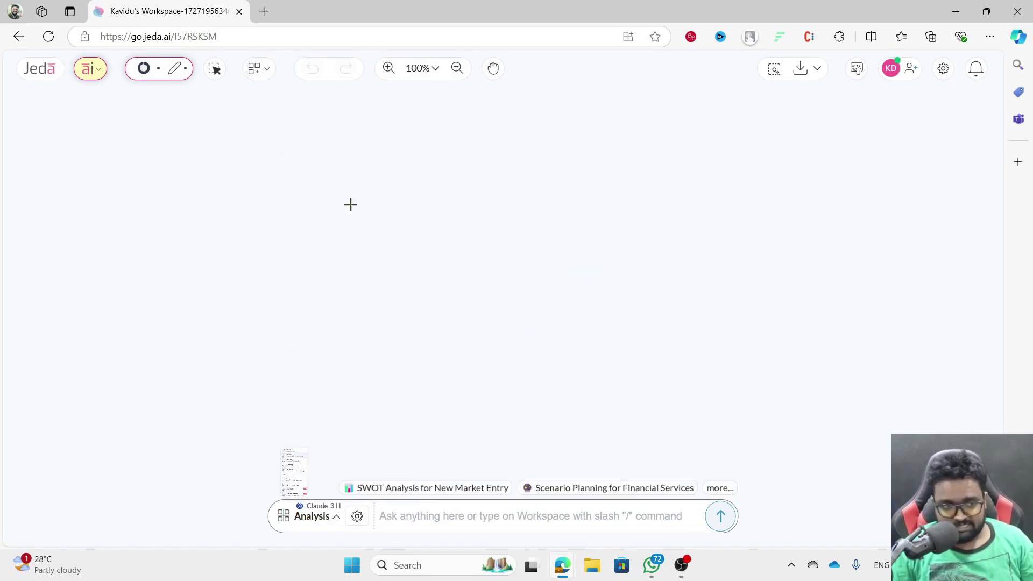
Enable Multi-LLM Agent with GPT-4o, Claude-3.5 Sonnet and LLaMA 3 70B selected.
{"action": "left_click", "coordinate": [357, 517]}
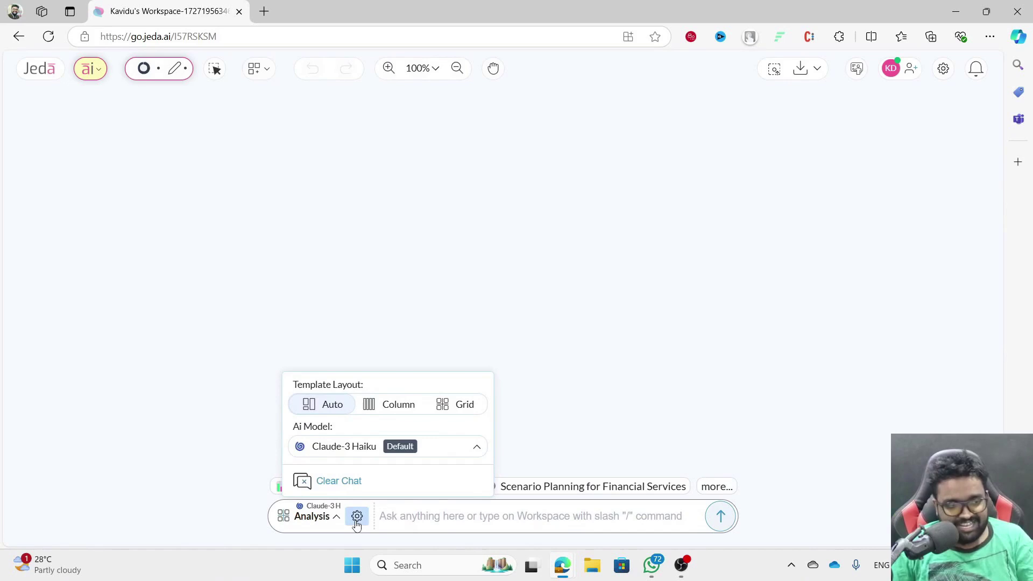
{"action": "left_click", "coordinate": [372, 451]}
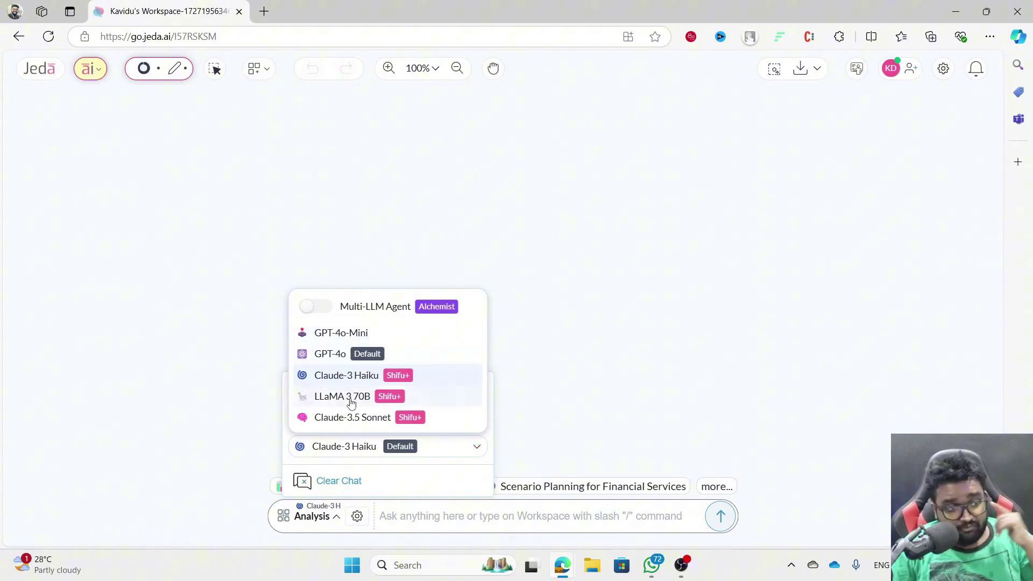
{"action": "left_click", "coordinate": [322, 309]}
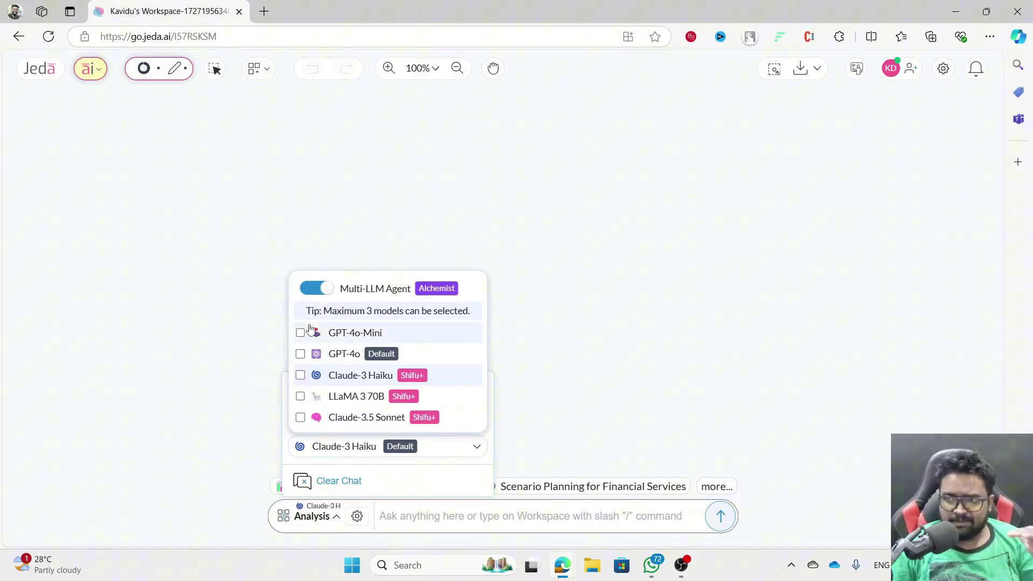
{"action": "left_click", "coordinate": [300, 353]}
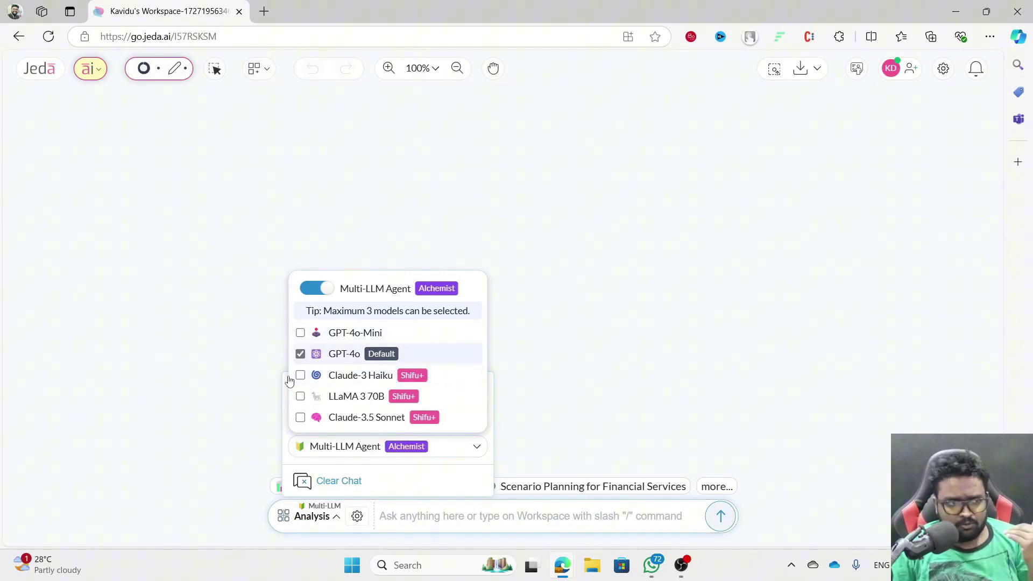
{"action": "left_click", "coordinate": [300, 418]}
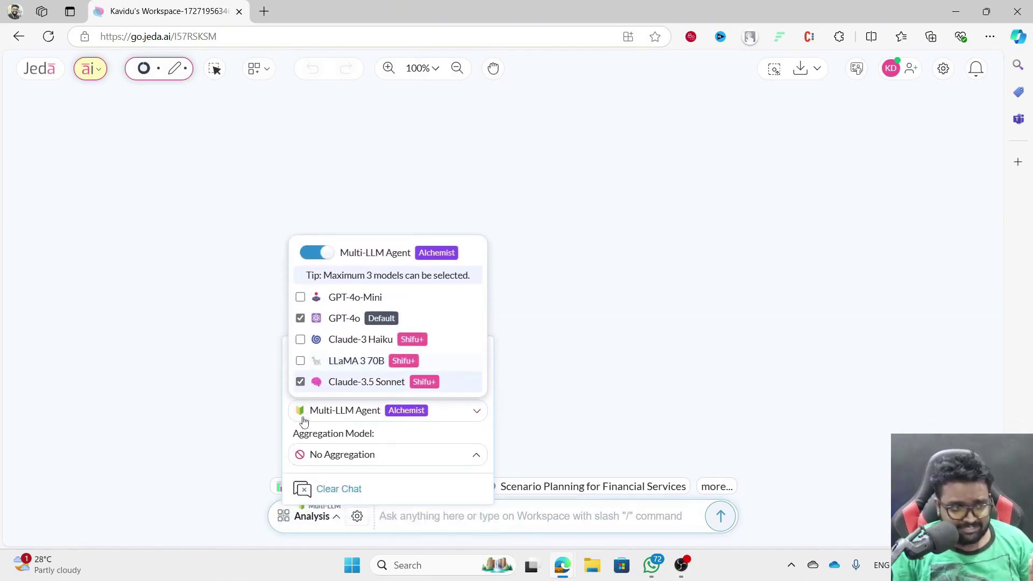
{"action": "left_click", "coordinate": [300, 353]}
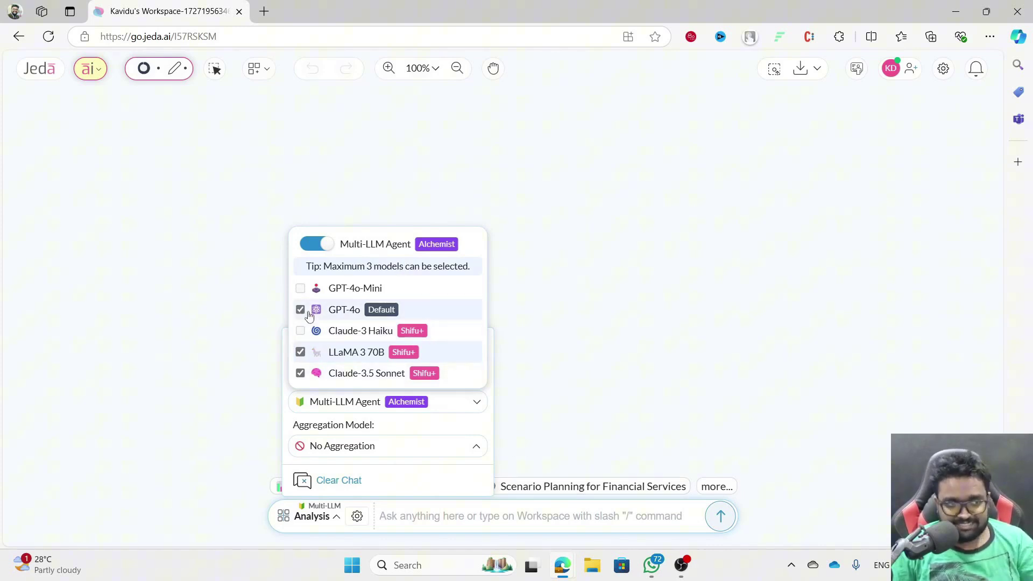
Enter the grade 6 lesson-plan request and expand it into the Dynamic prompt form.
{"action": "left_click", "coordinate": [429, 524]}
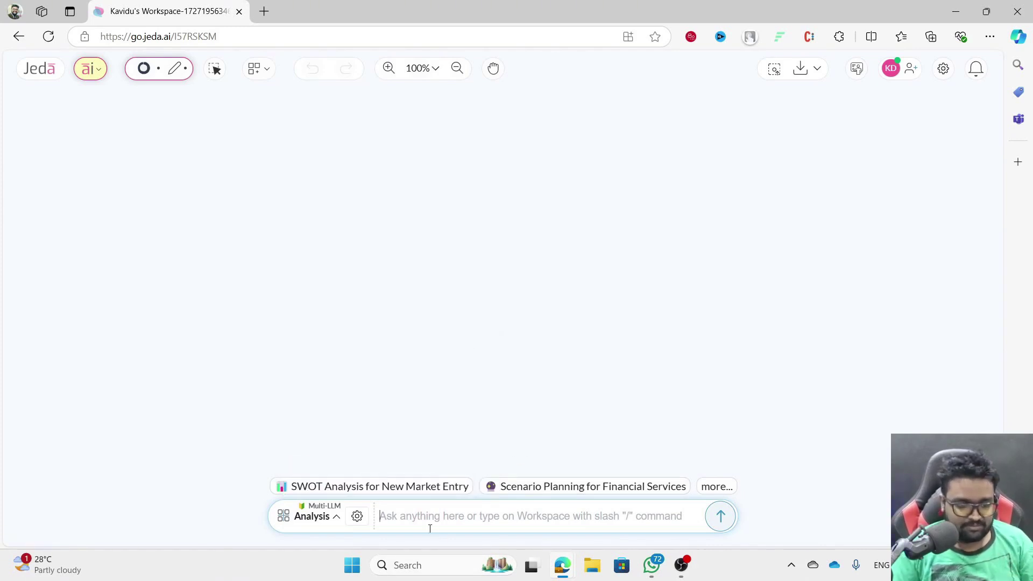
{"action": "type", "text": "Generate a lesson plan for grade 6 students. SU"}
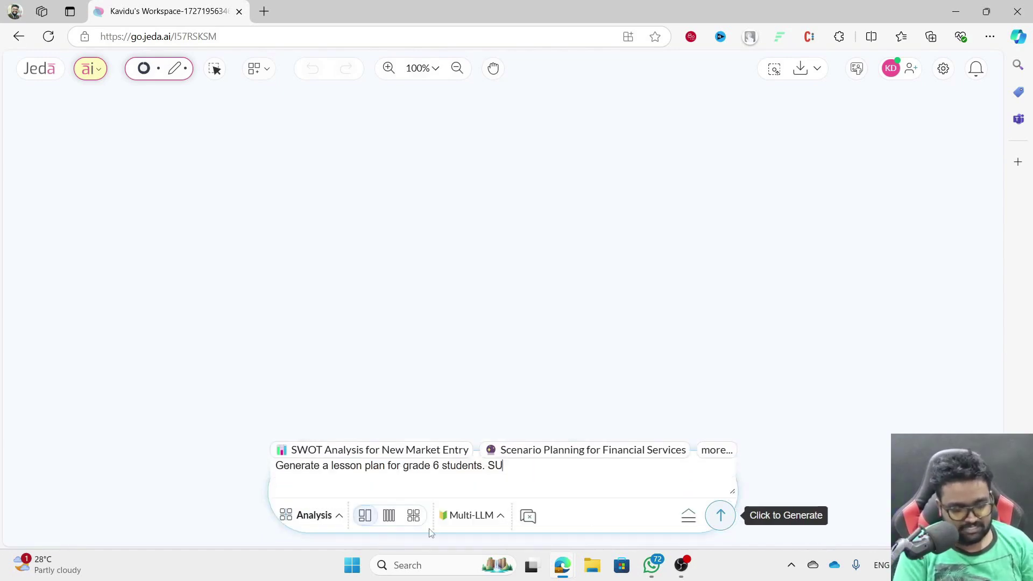
{"action": "type", "text": "bked"}
{"action": "key", "text": "BackSpace"}
{"action": "key", "text": "BackSpace"}
{"action": "key", "text": "BackSpace"}
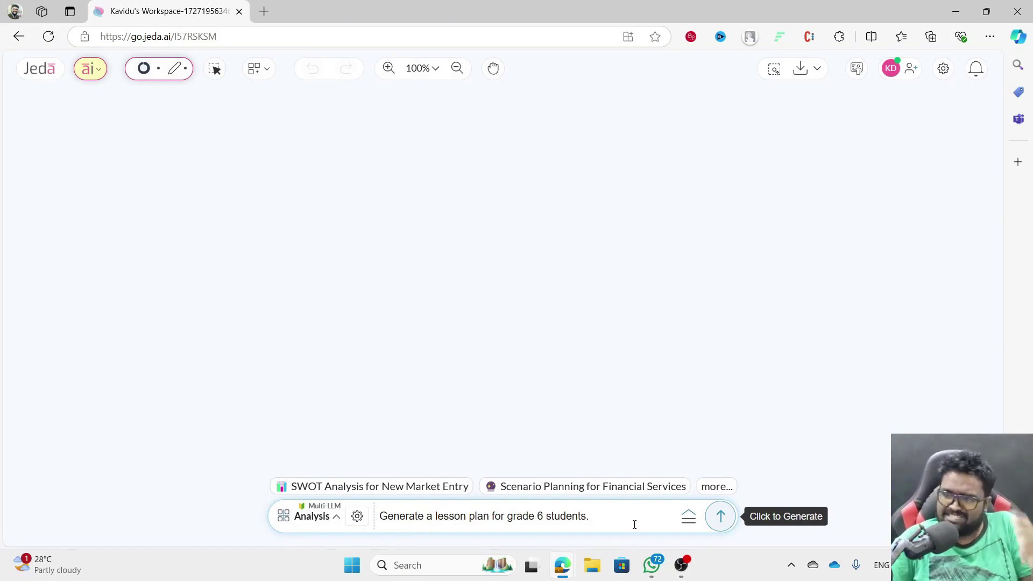
{"action": "left_click", "coordinate": [689, 519]}
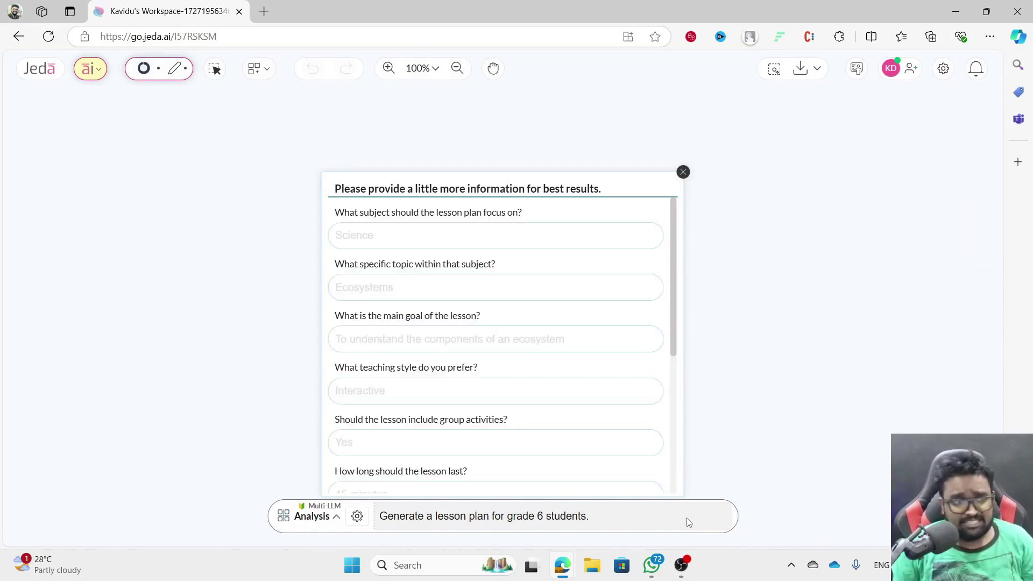
Answer subject ICT, a computer-systems goal, interactive teaching style, and group activities Yes.
{"action": "left_click", "coordinate": [458, 243]}
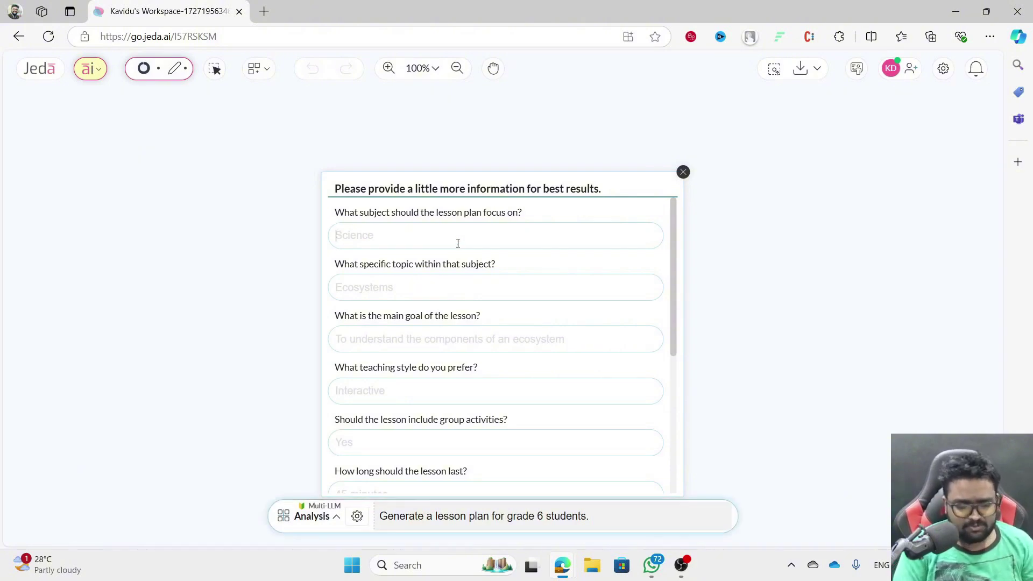
{"action": "type", "text": "I"}
{"action": "key", "text": "BackSpace"}
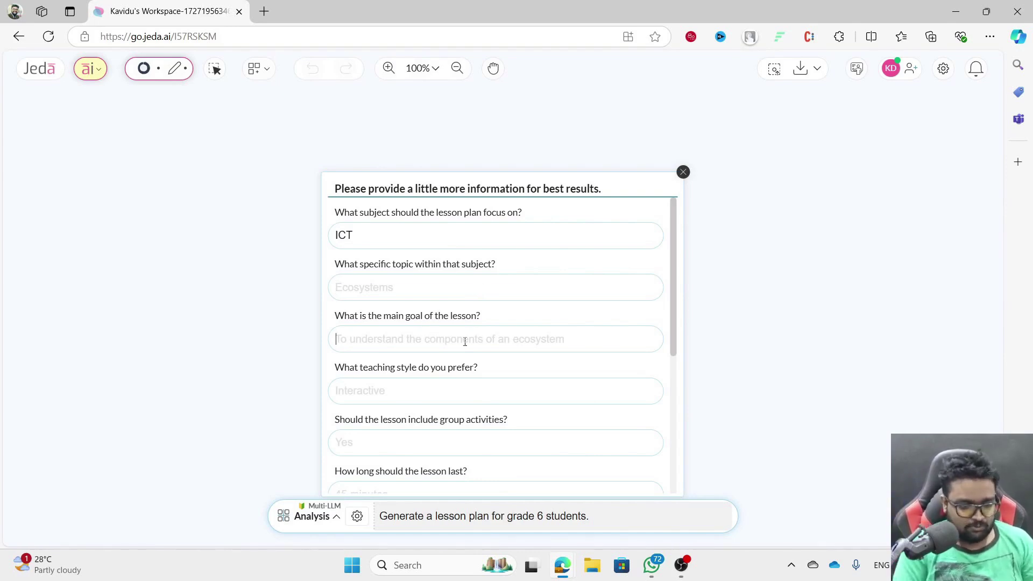
{"action": "type", "text": "so"}
{"action": "key", "text": "BackSpace"}
{"action": "key", "text": "BackSpace"}
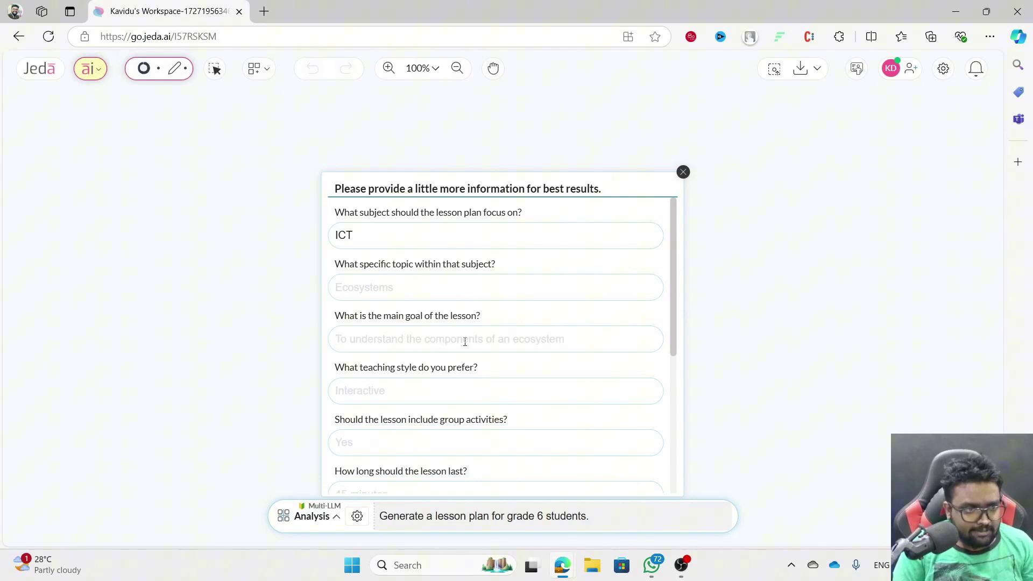
{"action": "type", "text": "To understand the History, Componetns of C"}
{"action": "key", "text": "BackSpace"}
{"action": "key", "text": "BackSpace"}
{"action": "key", "text": "BackSpace"}
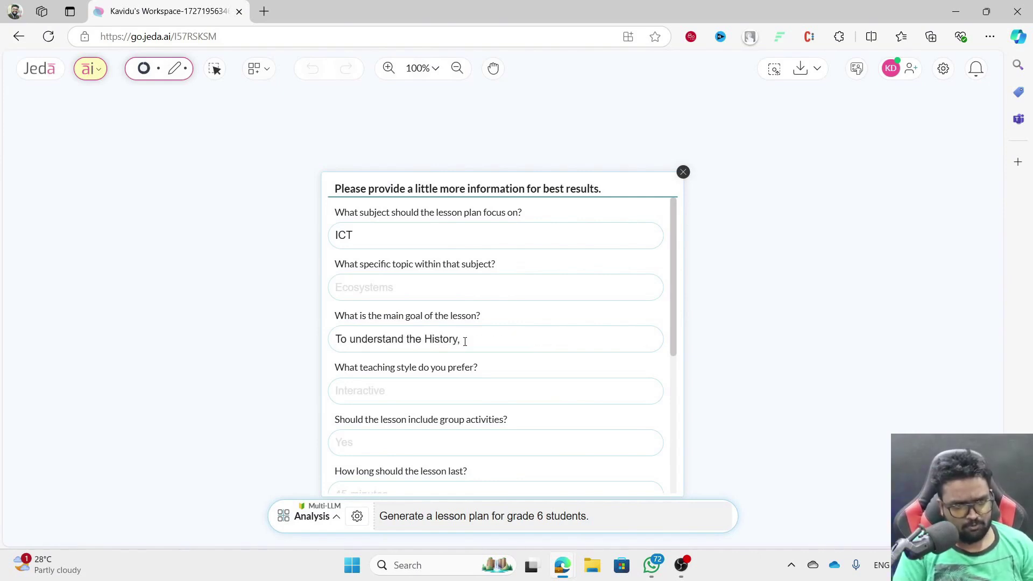
{"action": "key", "text": "BackSpace"}
{"action": "key", "text": "BackSpace"}
{"action": "key", "text": "BackSpace"}
{"action": "type", "text": "Co"}
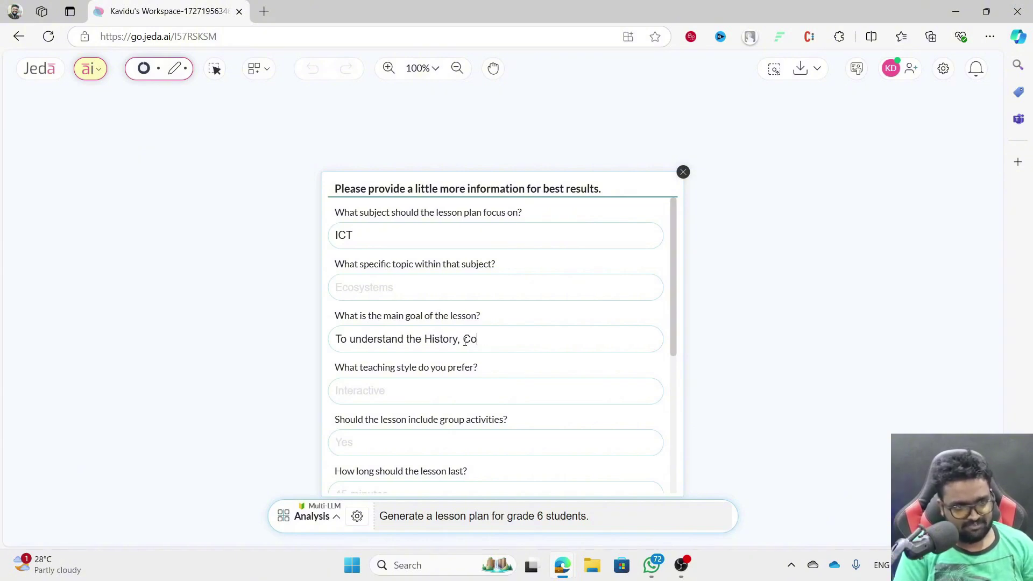
{"action": "type", "text": "mponents of a Computer System, Networking and Internet"}
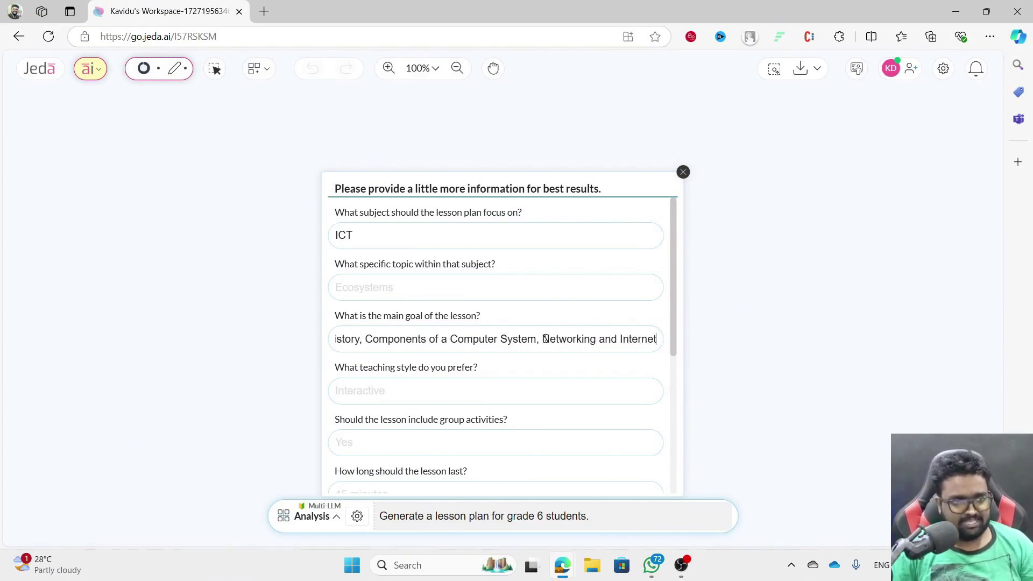
{"action": "key", "text": "ctrl+a"}
{"action": "left_click", "coordinate": [442, 339]}
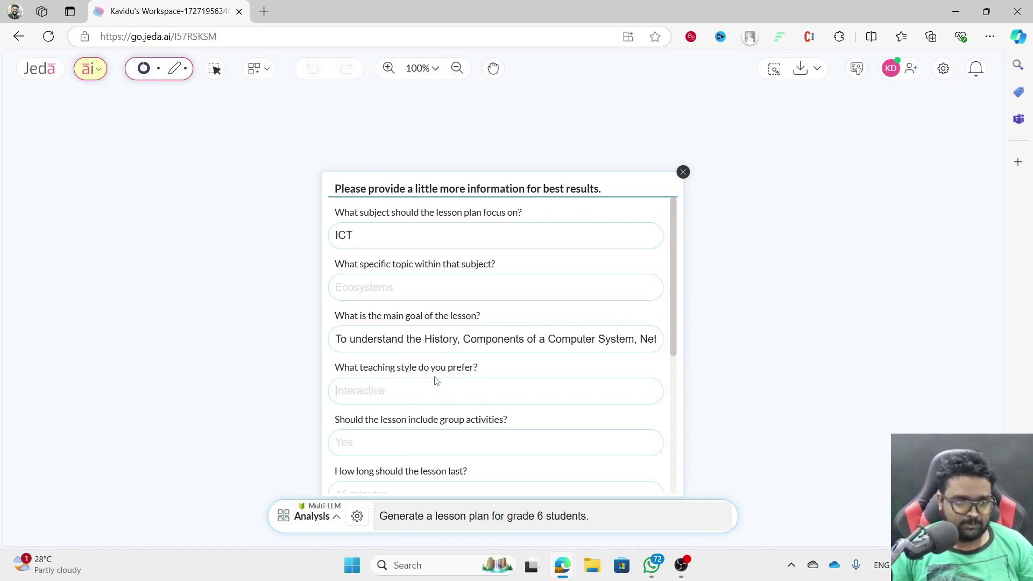
{"action": "type", "text": "Interact"}
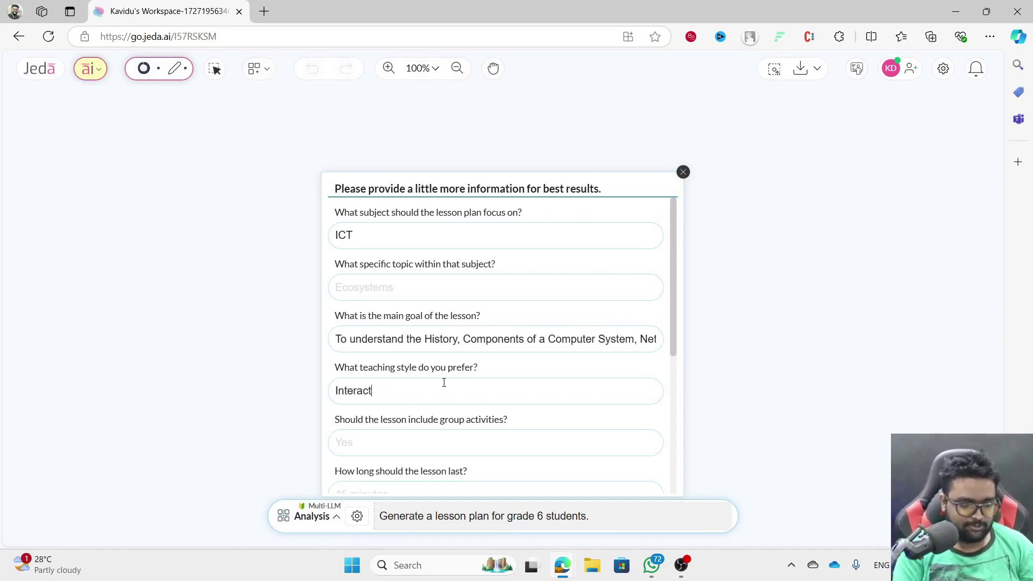
{"action": "type", "text": "uive"}
{"action": "left_click", "coordinate": [439, 436]}
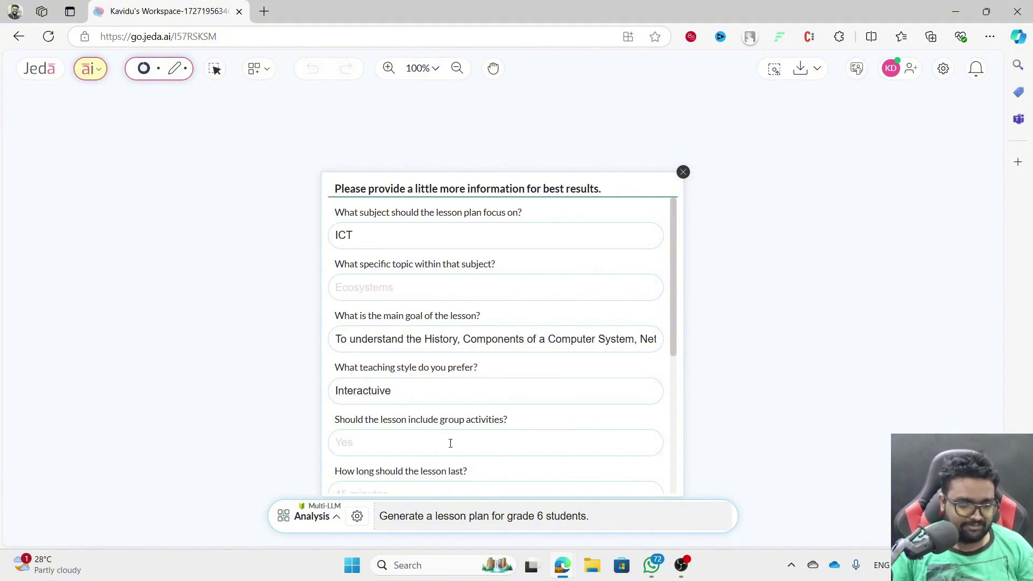
{"action": "type", "text": "Yes"}
{"action": "scroll", "coordinate": [451, 443], "scroll_direction": "down", "scroll_amount": 2}
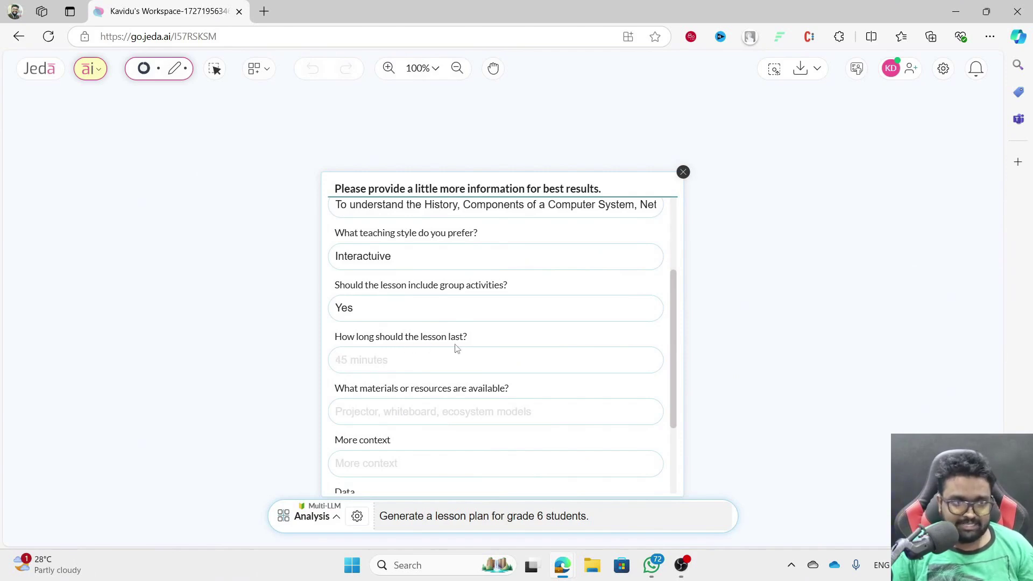
{"action": "type", "text": "45 M"}
Enter duration '1 Hour' and materials 'Projector, Whiteboard' in the form.
{"action": "key", "text": "ctrl+a"}
{"action": "type", "text": "1 Hour"}
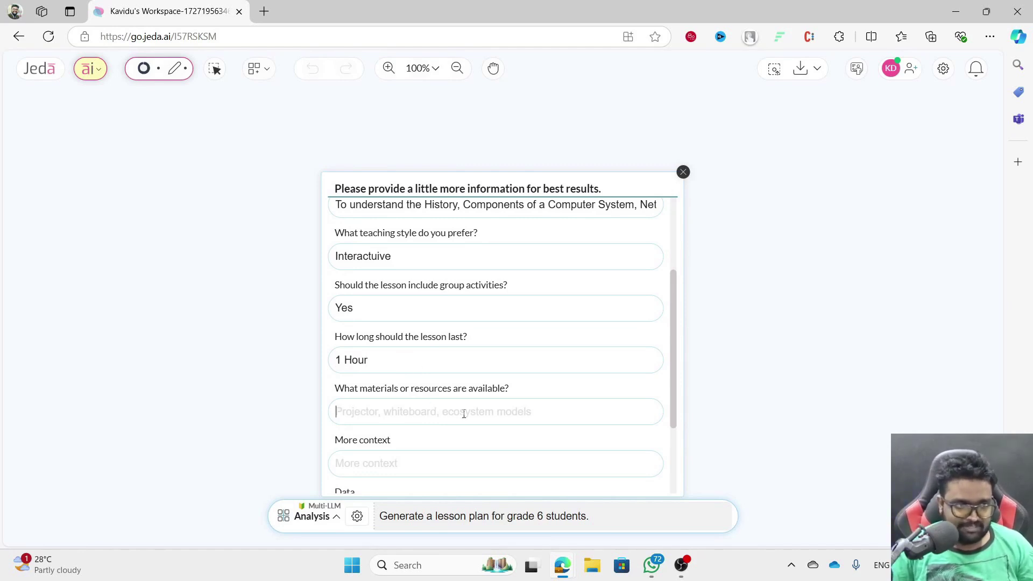
{"action": "type", "text": "Projector"}
{"action": "type", "text": ", wHlITEB"}
{"action": "key", "text": "BackSpace"}
{"action": "key", "text": "BackSpace"}
{"action": "key", "text": "BackSpace"}
{"action": "type", "text": "Whiteboard"}
{"action": "scroll", "coordinate": [463, 413], "scroll_direction": "down", "scroll_amount": 3}
{"action": "left_click", "coordinate": [423, 341]}
{"action": "left_click", "coordinate": [432, 423]}
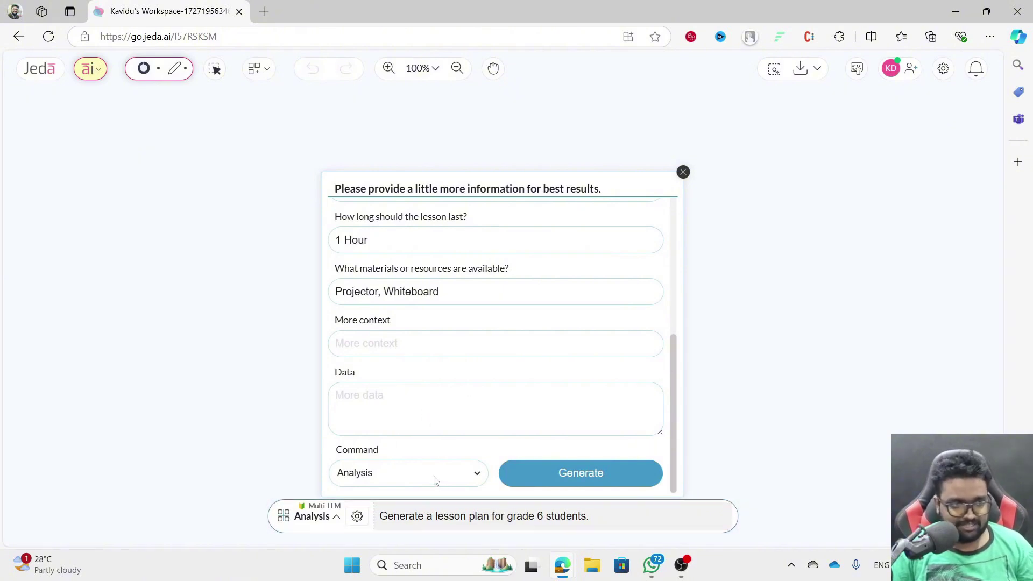
Keep Analysis as the output type and generate the lesson plans.
{"action": "left_click", "coordinate": [371, 469]}
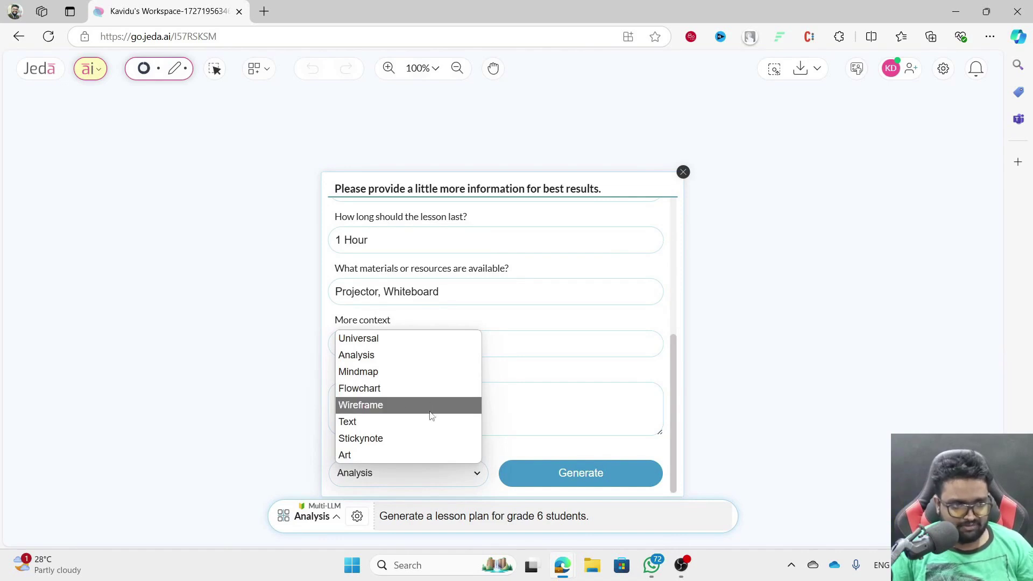
{"action": "left_click", "coordinate": [412, 479]}
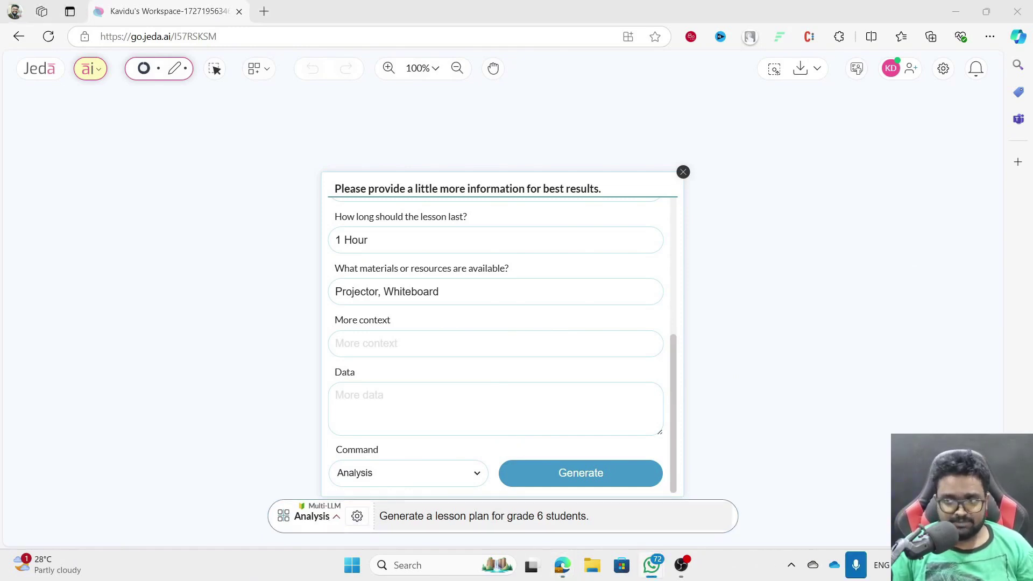
{"action": "left_click", "coordinate": [617, 482]}
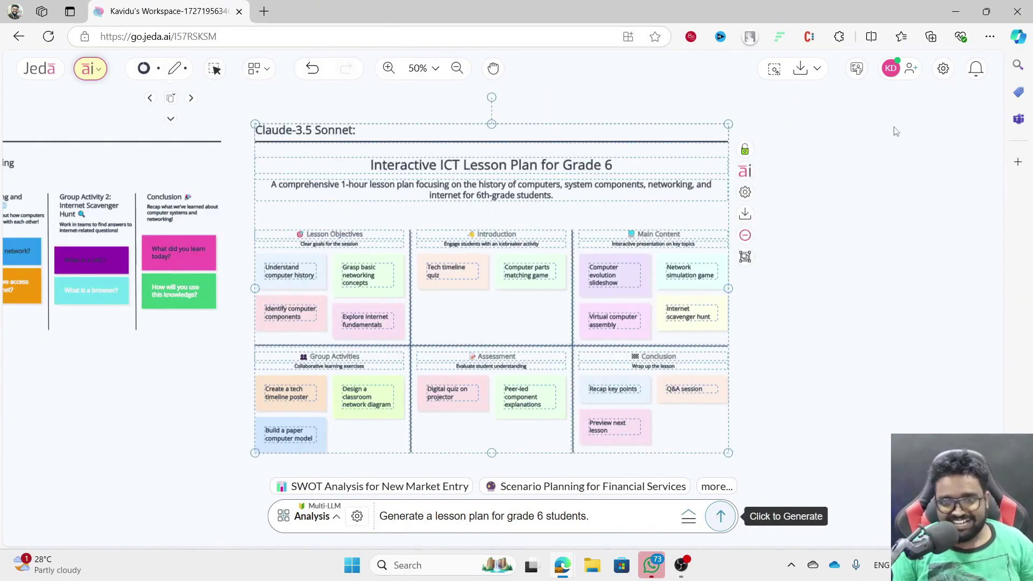
{"action": "scroll", "coordinate": [926, 195], "scroll_direction": "down", "scroll_amount": 5}
{"action": "scroll", "coordinate": [247, 183], "scroll_direction": "up", "scroll_amount": 5}
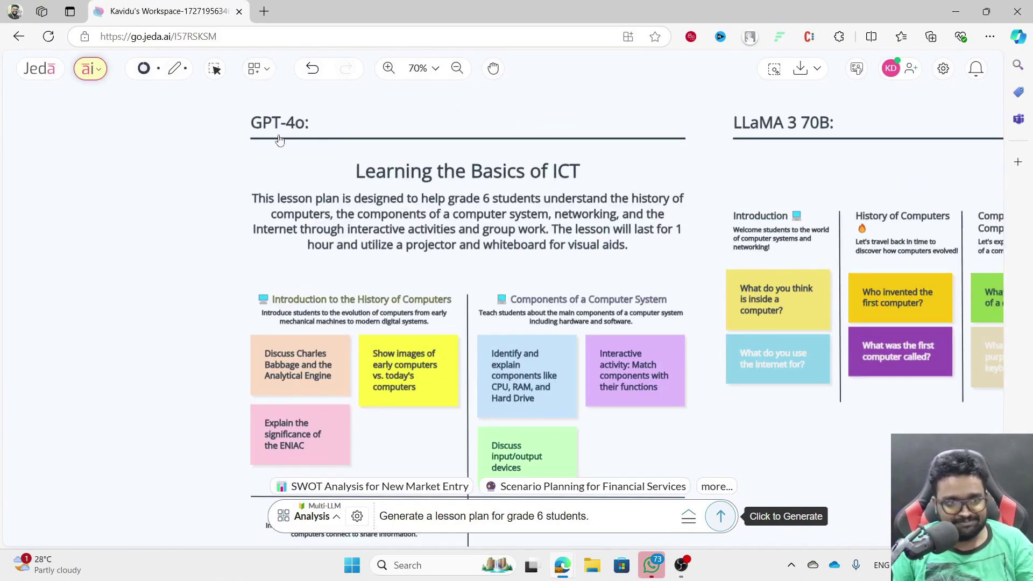
{"action": "scroll", "coordinate": [362, 175], "scroll_direction": "down", "scroll_amount": 1}
{"action": "scroll", "coordinate": [565, 193], "scroll_direction": "down", "scroll_amount": 1}
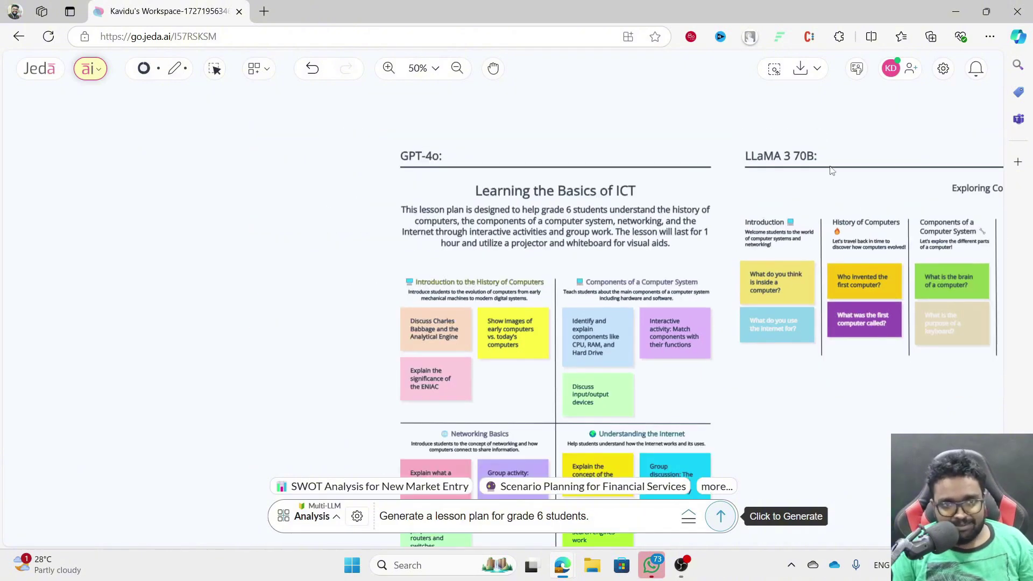
{"action": "left_click", "coordinate": [943, 211]}
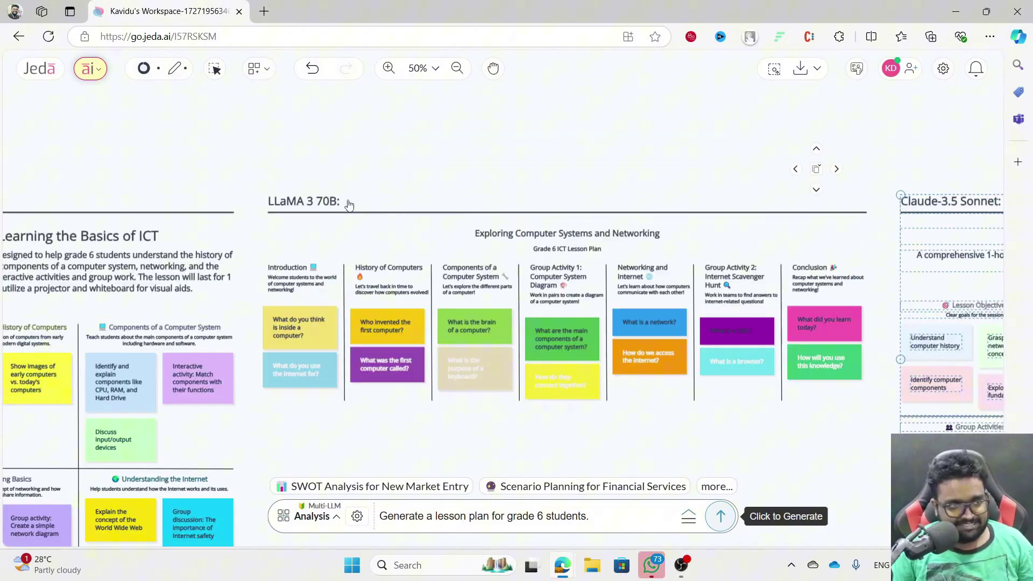
{"action": "key", "text": "Right"}
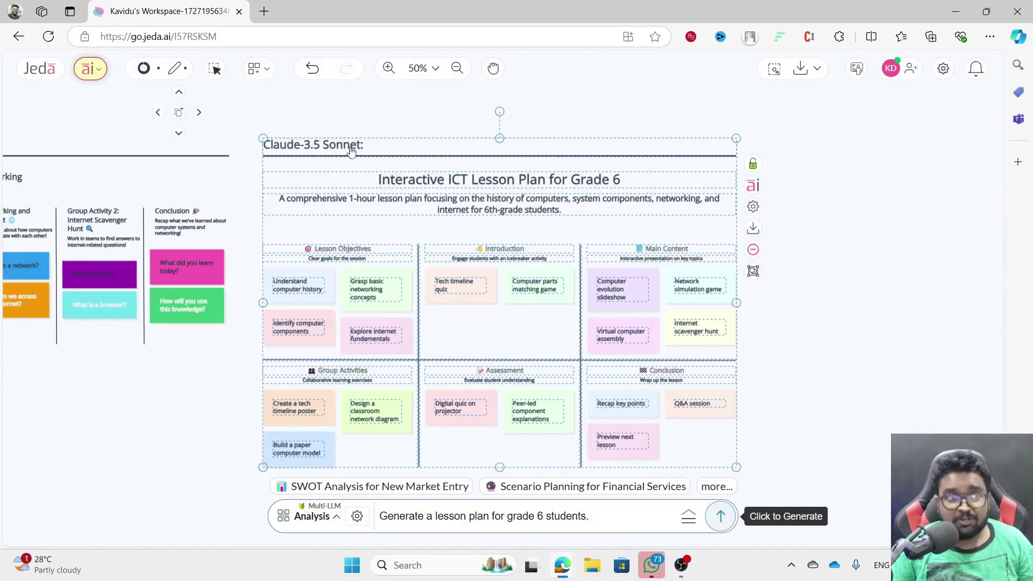
{"action": "key", "text": "Escape"}
{"action": "scroll", "coordinate": [609, 135], "scroll_direction": "down", "scroll_amount": 1}
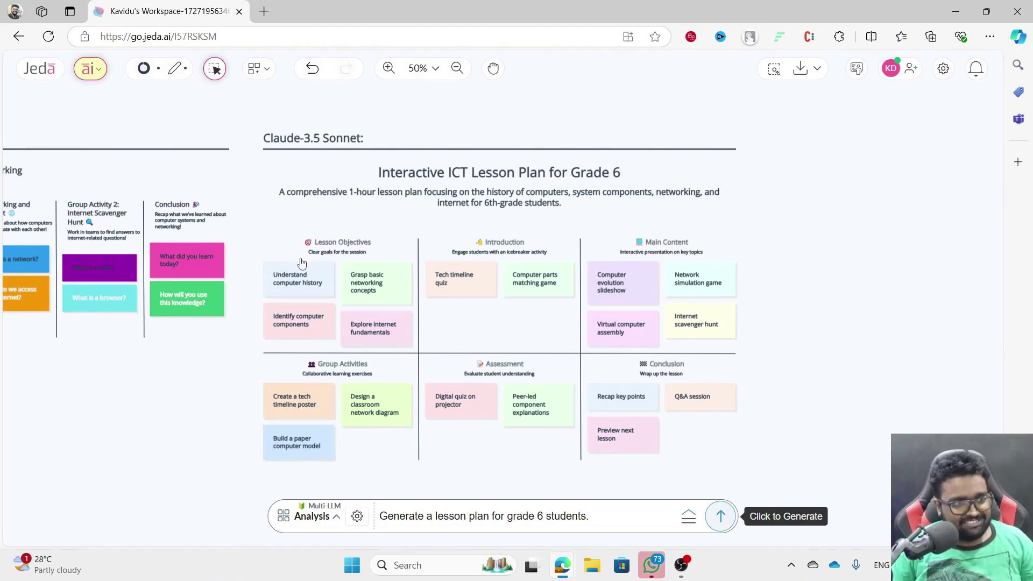
{"action": "scroll", "coordinate": [302, 259], "scroll_direction": "up", "scroll_amount": 2}
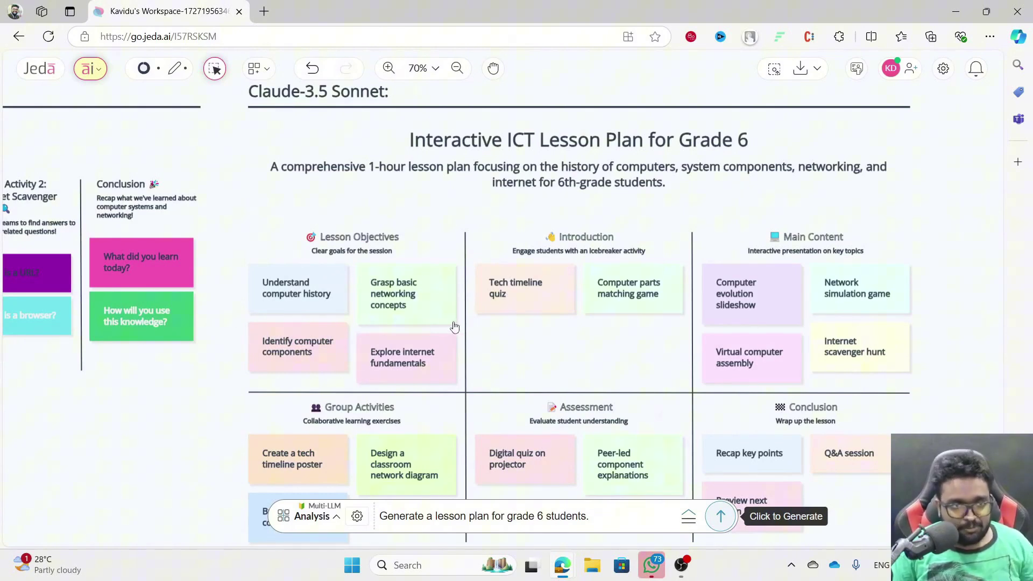
{"action": "scroll", "coordinate": [507, 298], "scroll_direction": "down", "scroll_amount": 1}
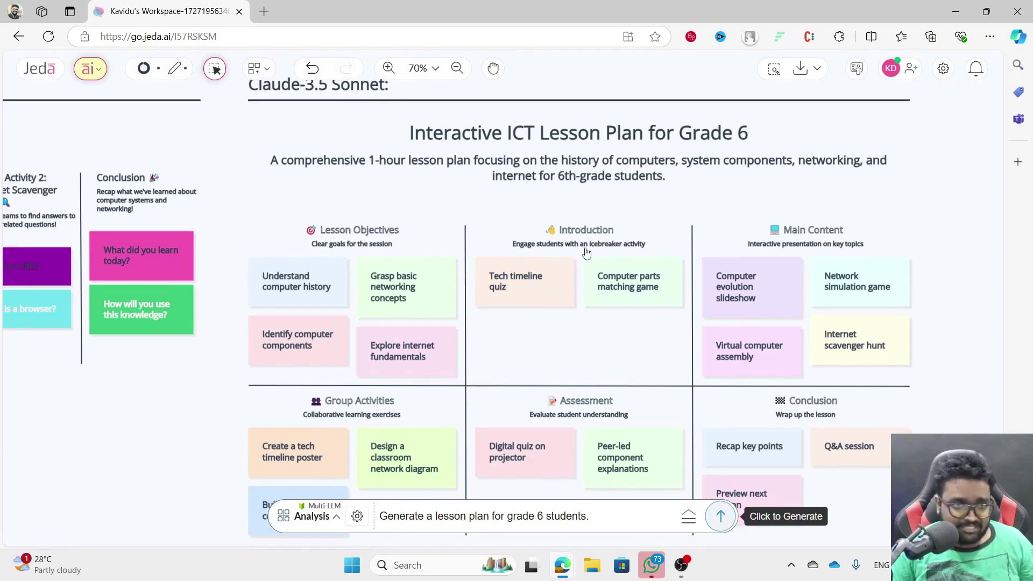
{"action": "scroll", "coordinate": [449, 373], "scroll_direction": "down", "scroll_amount": 2}
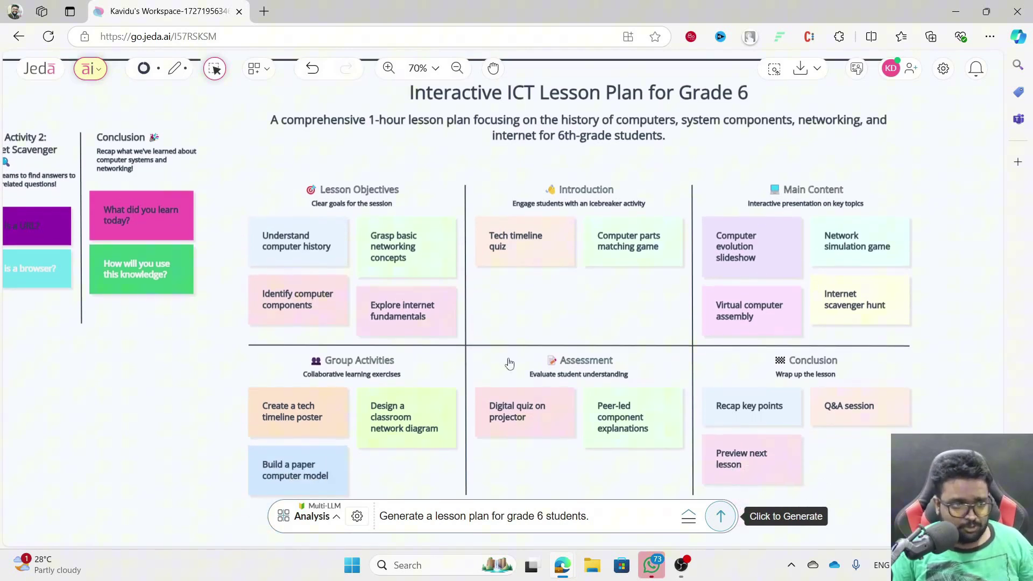
{"action": "scroll", "coordinate": [543, 118], "scroll_direction": "down", "scroll_amount": 3, "text": "ctrl"}
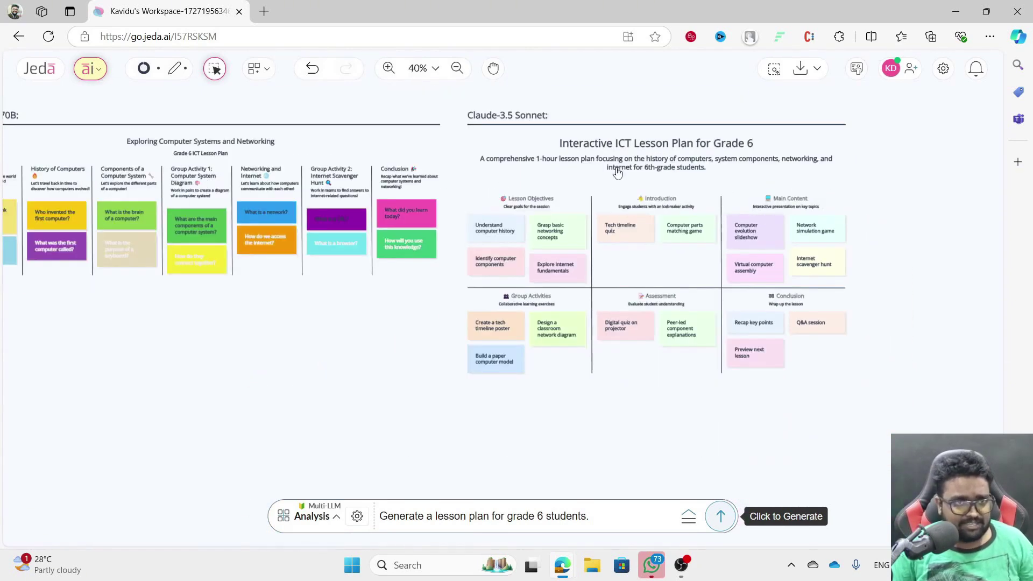
{"action": "scroll", "coordinate": [582, 233], "scroll_direction": "down", "scroll_amount": 2, "text": "ctrl"}
{"action": "scroll", "coordinate": [489, 235], "scroll_direction": "up", "scroll_amount": 4, "text": "ctrl"}
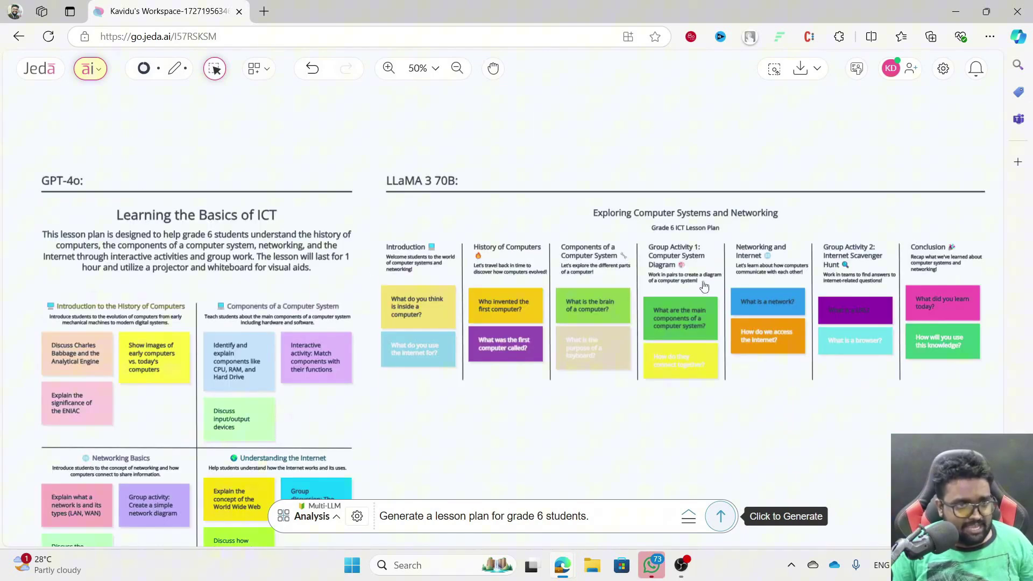
{"action": "scroll", "coordinate": [714, 268], "scroll_direction": "up", "scroll_amount": 2, "text": "ctrl"}
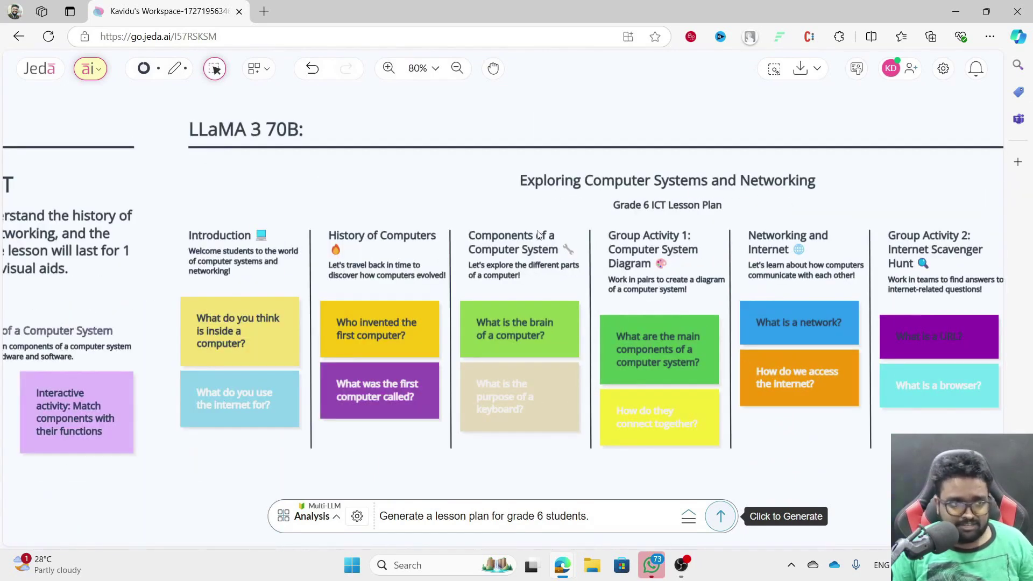
{"action": "scroll", "coordinate": [436, 256], "scroll_direction": "down", "scroll_amount": 3, "text": "ctrl"}
{"action": "scroll", "coordinate": [403, 282], "scroll_direction": "up", "scroll_amount": 2, "text": "ctrl"}
{"action": "scroll", "coordinate": [386, 304], "scroll_direction": "up", "scroll_amount": 1, "text": "ctrl"}
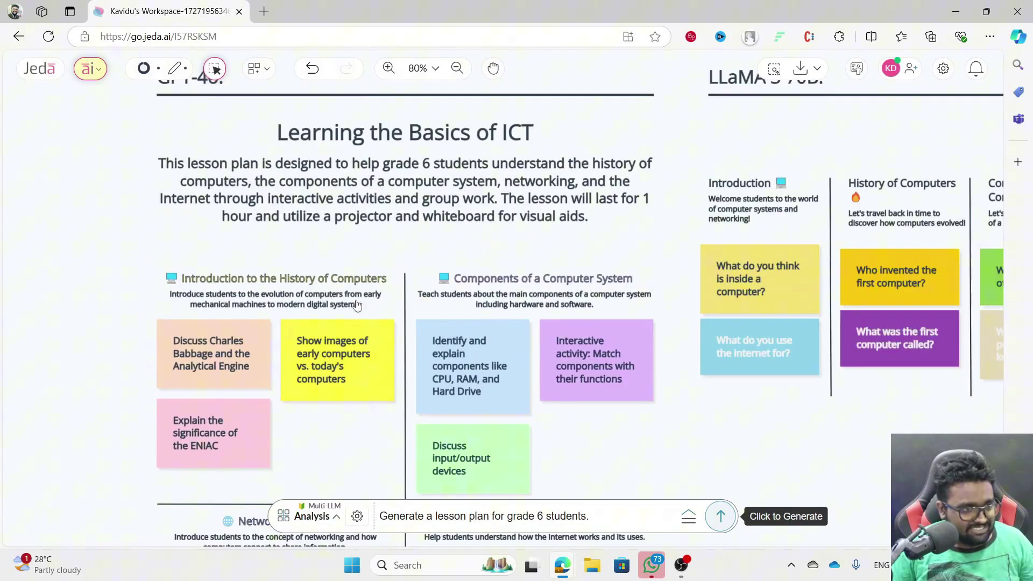
{"action": "scroll", "coordinate": [386, 305], "scroll_direction": "down", "scroll_amount": 1}
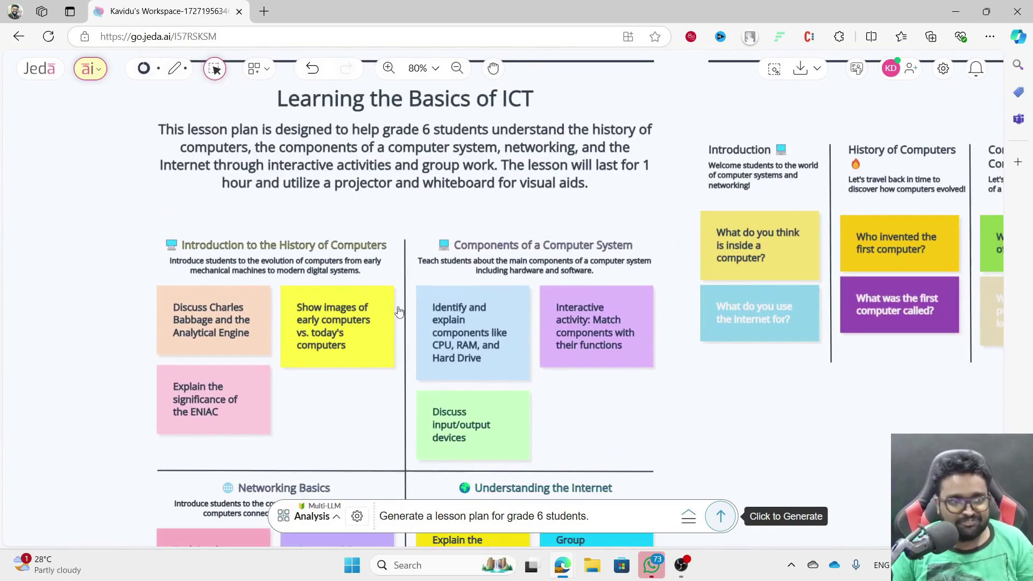
{"action": "scroll", "coordinate": [402, 308], "scroll_direction": "up", "scroll_amount": 1}
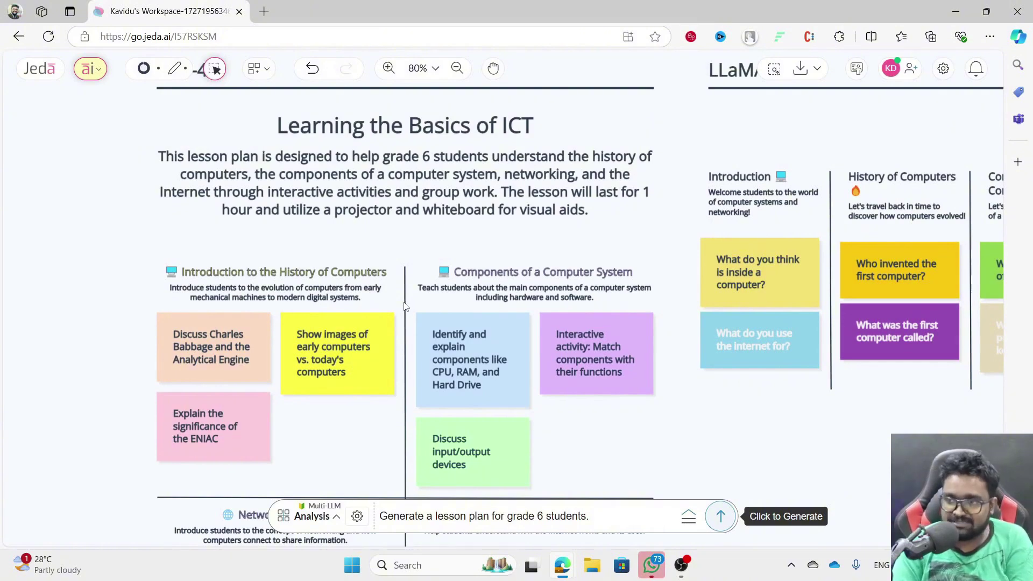
{"action": "scroll", "coordinate": [691, 380], "scroll_direction": "down", "scroll_amount": 3}
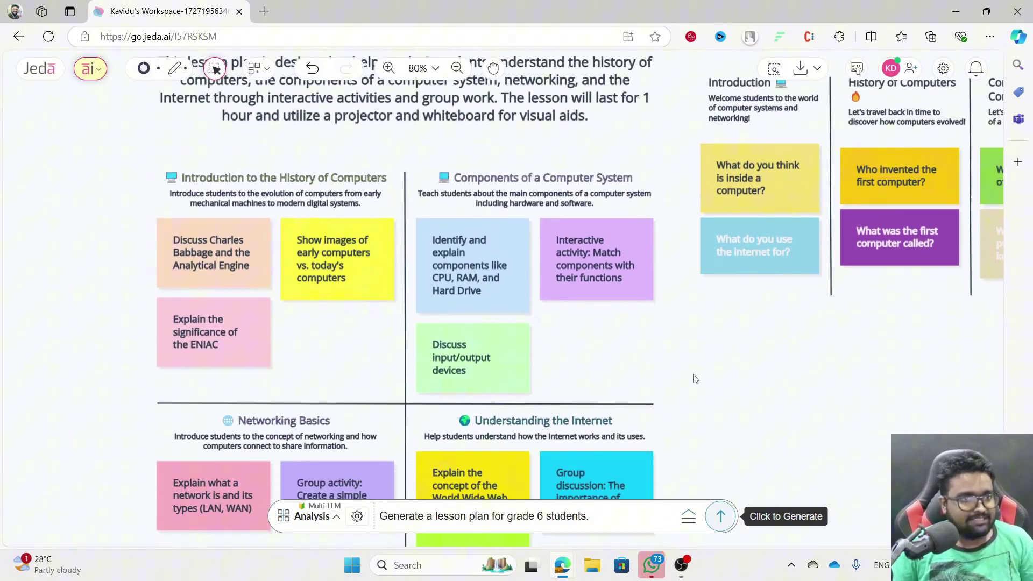
{"action": "scroll", "coordinate": [692, 378], "scroll_direction": "down", "scroll_amount": 2}
Select the GPT-4o lesson-plan board and download it with a transparent background.
{"action": "left_click_drag", "start_coordinate": [269, 107], "coordinate": [630, 500]}
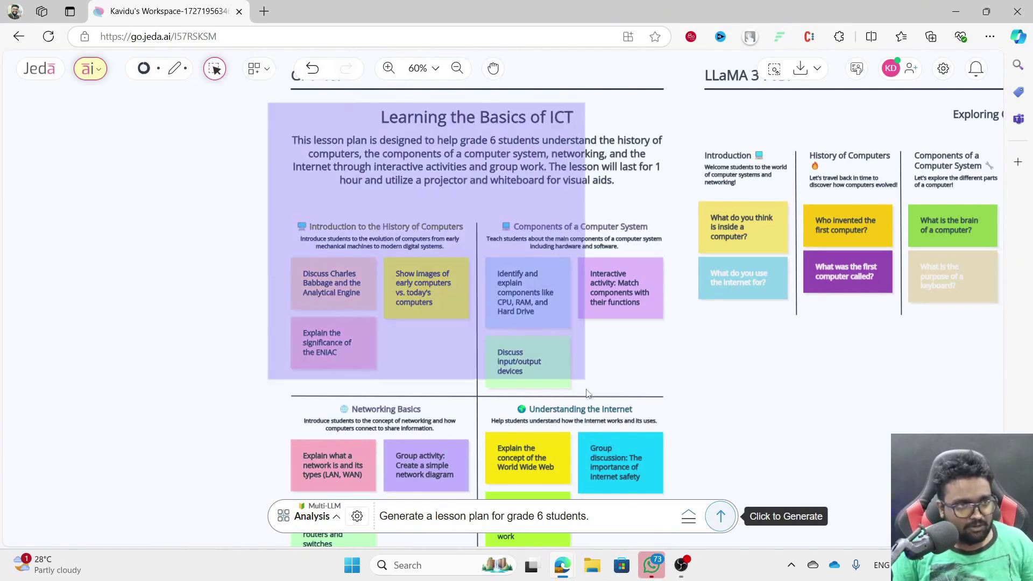
{"action": "scroll", "coordinate": [613, 364], "scroll_direction": "down", "scroll_amount": 2}
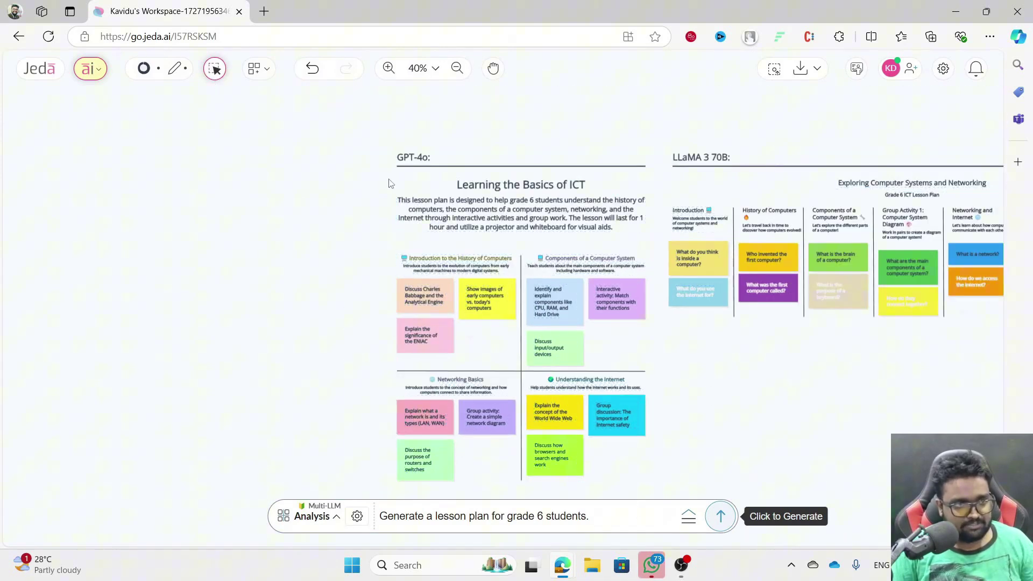
{"action": "left_click_drag", "start_coordinate": [385, 183], "coordinate": [640, 509]}
{"action": "left_click", "coordinate": [664, 270]}
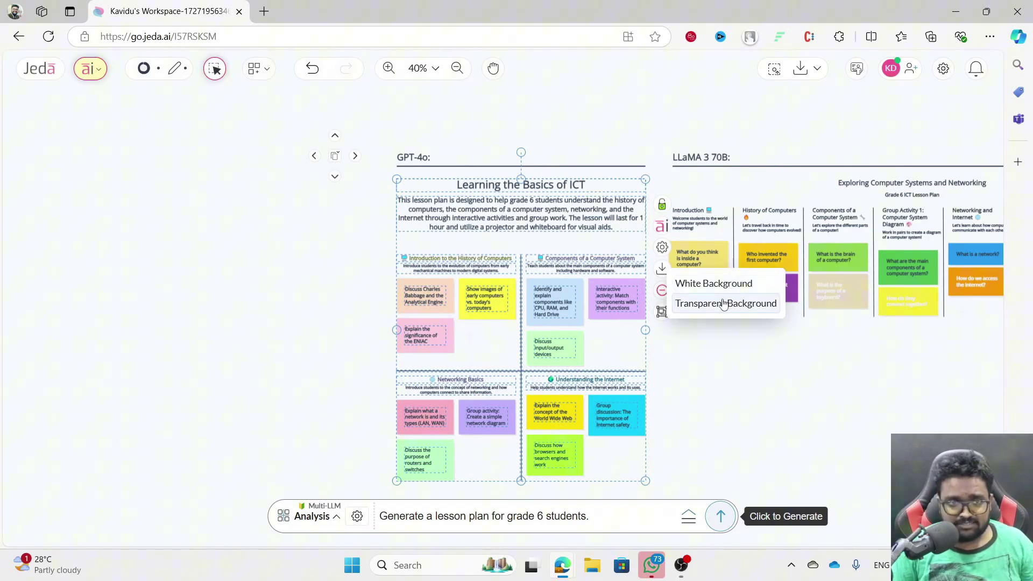
{"action": "left_click", "coordinate": [723, 304]}
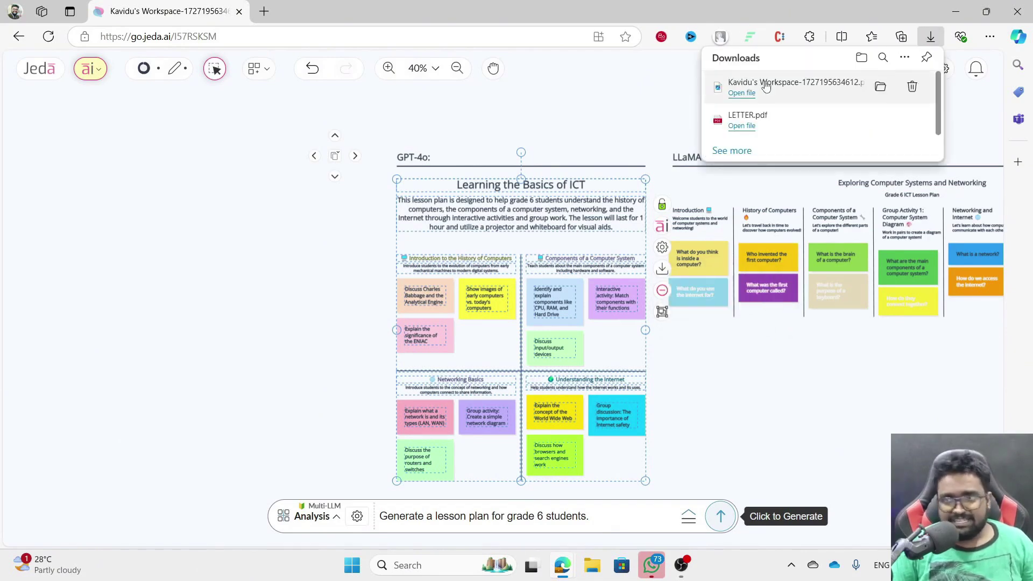
Launch PowerPoint with a blank presentation using the Blank slide layout.
{"action": "left_click", "coordinate": [828, 401]}
{"action": "key", "text": "super"}
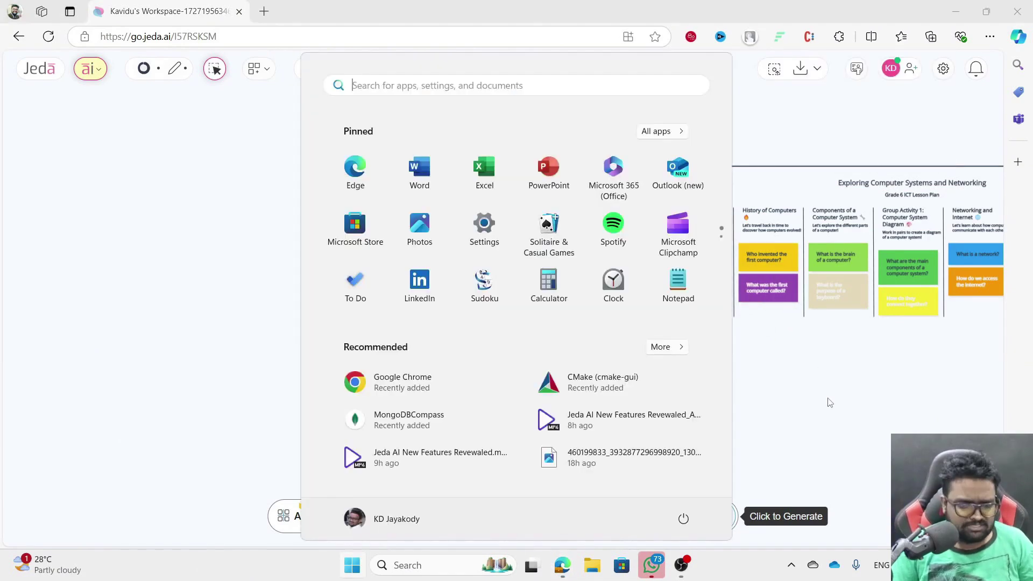
{"action": "type", "text": "powe"}
{"action": "key", "text": "Return"}
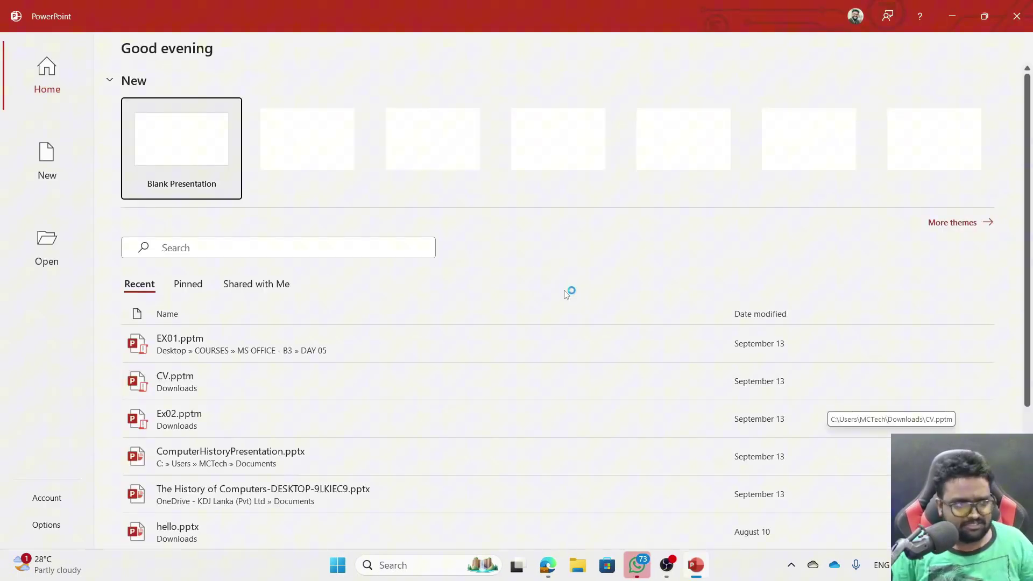
{"action": "left_click", "coordinate": [167, 154]}
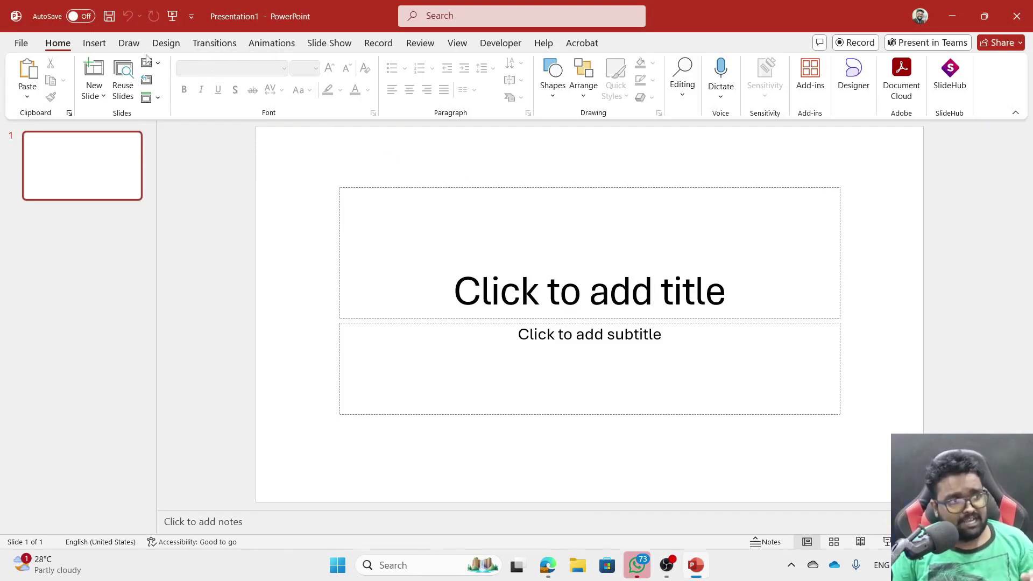
{"action": "left_click", "coordinate": [147, 63]}
{"action": "left_click", "coordinate": [174, 243]}
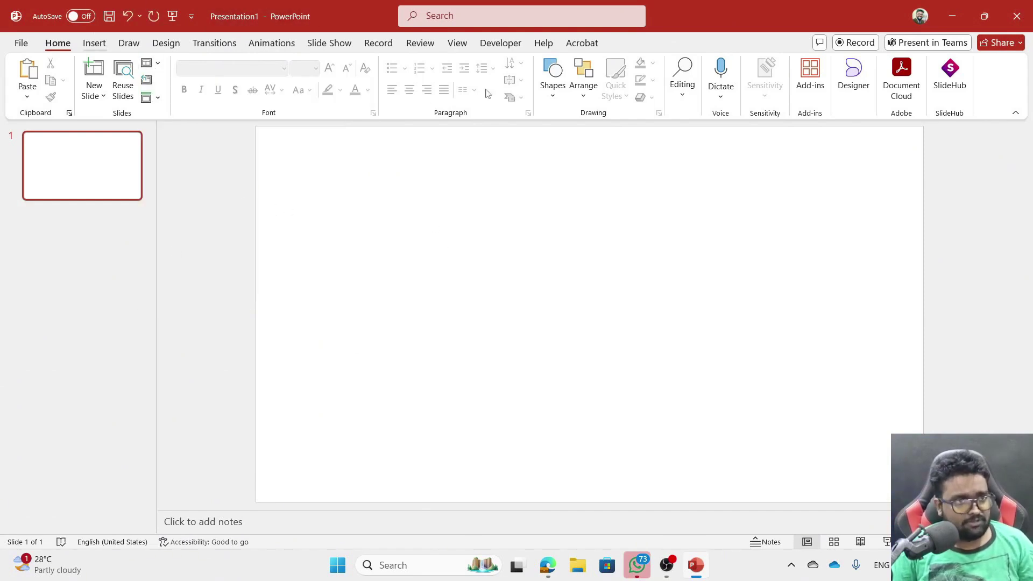
Add a bold, enlarged 'LESSON PLAN' text box centred on slide 1.
{"action": "left_click", "coordinate": [94, 43]}
{"action": "left_click", "coordinate": [682, 76]}
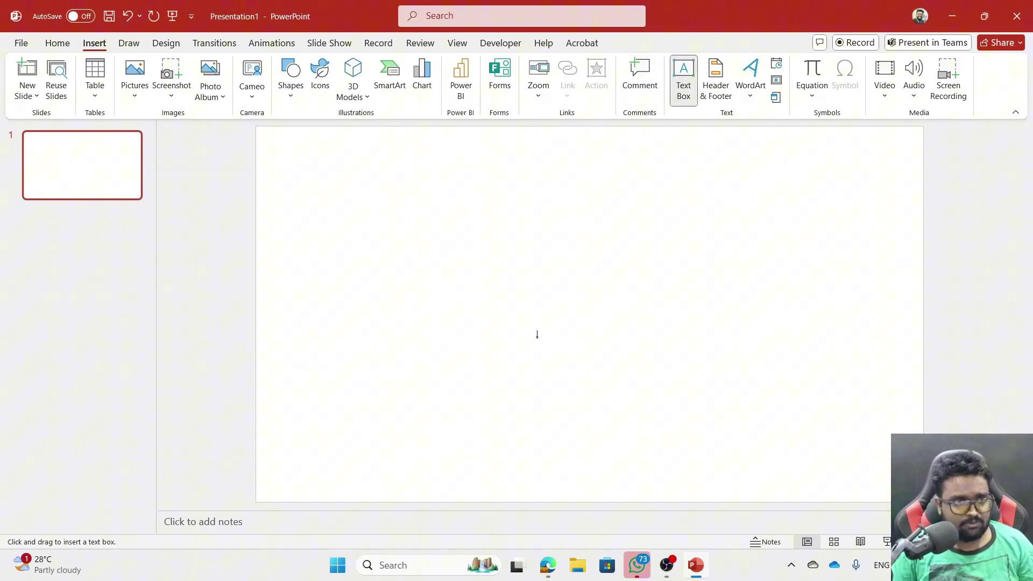
{"action": "left_click", "coordinate": [530, 311]}
{"action": "type", "text": "LESSON PLAN"}
{"action": "key", "text": "ctrl+a"}
{"action": "key", "text": "ctrl+b"}
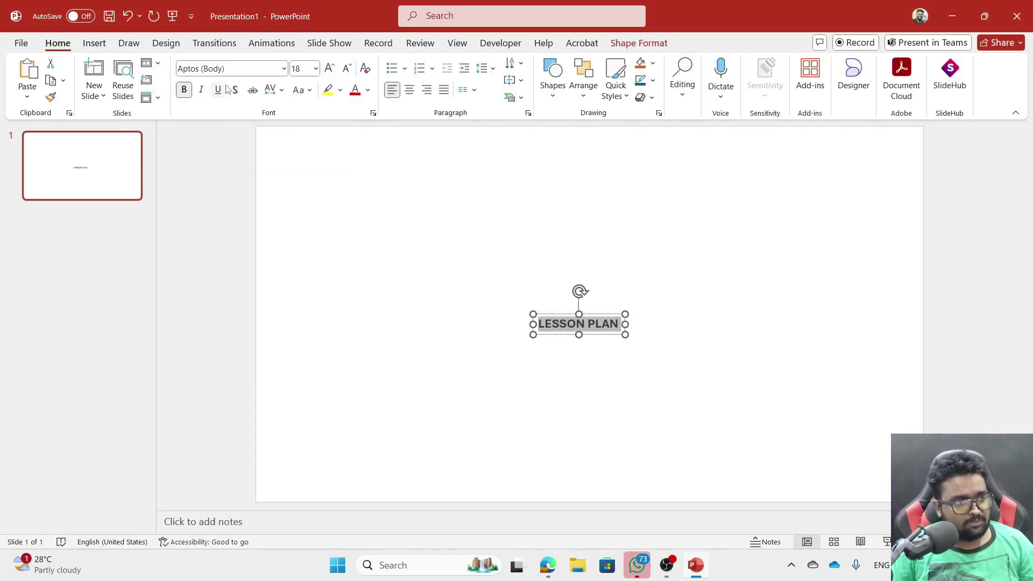
{"action": "left_click", "coordinate": [328, 68]}
{"action": "left_click", "coordinate": [328, 68]}
{"action": "left_click", "coordinate": [328, 68]}
{"action": "left_click", "coordinate": [329, 68]}
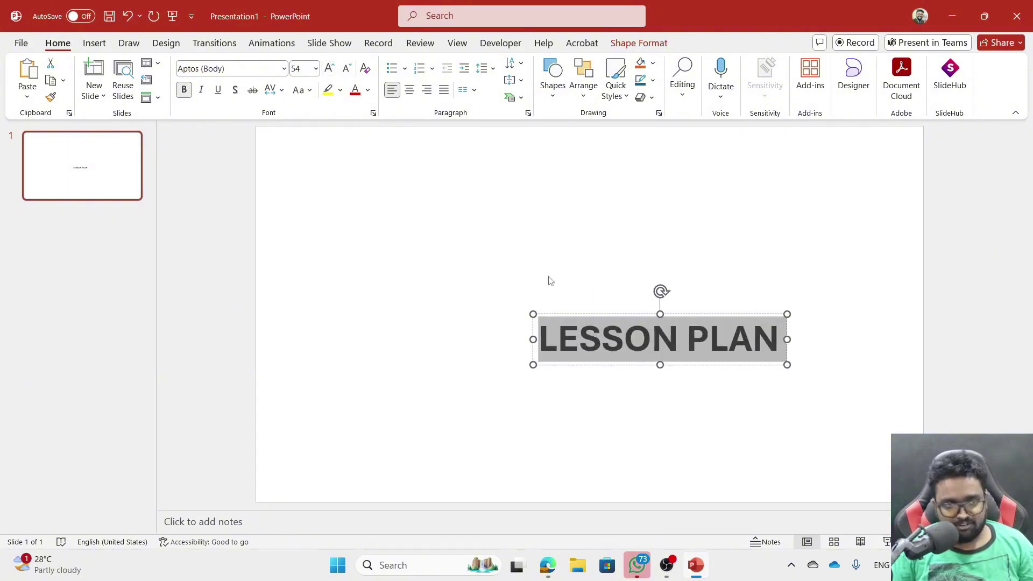
{"action": "left_click_drag", "start_coordinate": [714, 365], "coordinate": [642, 341]}
{"action": "left_click", "coordinate": [88, 175]}
Add an empty second slide to the deck.
{"action": "right_click", "coordinate": [71, 156]}
{"action": "key", "text": "Escape"}
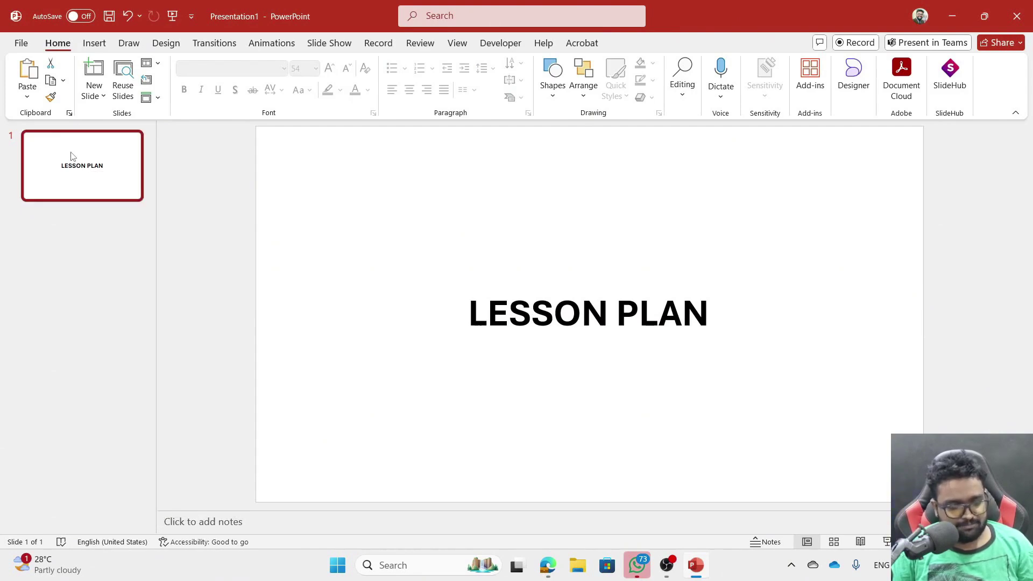
{"action": "key", "text": "Return"}
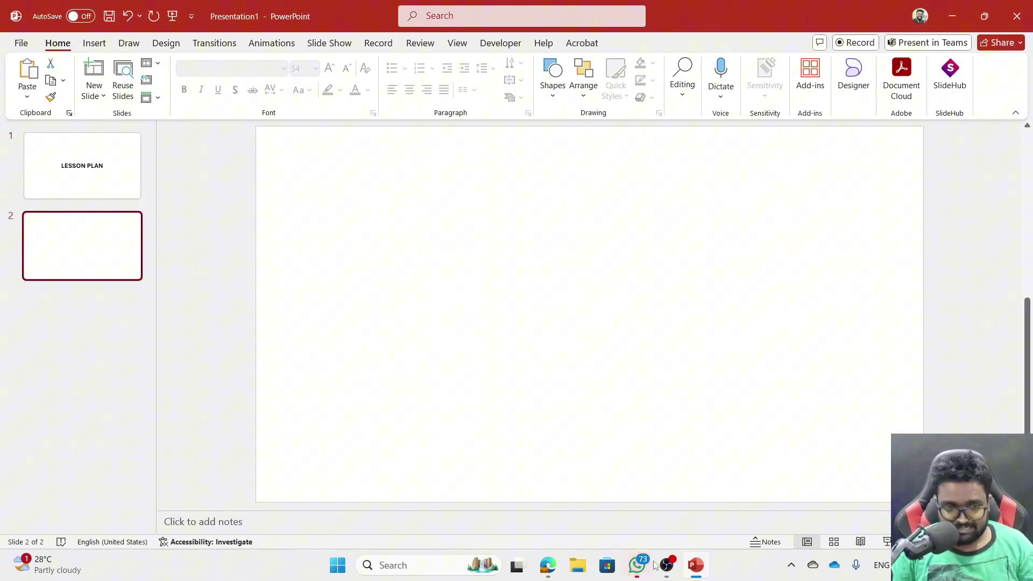
Drag the downloaded 'Learning the Basics of ICT' board image onto slide 2.
{"action": "left_click", "coordinate": [955, 15]}
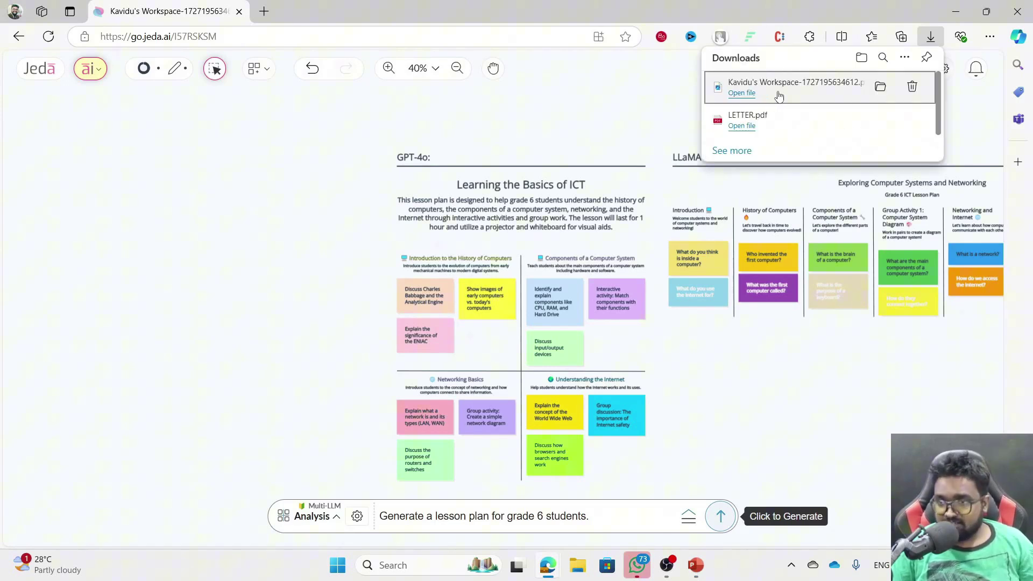
{"action": "left_click_drag", "start_coordinate": [824, 94], "coordinate": [653, 275]}
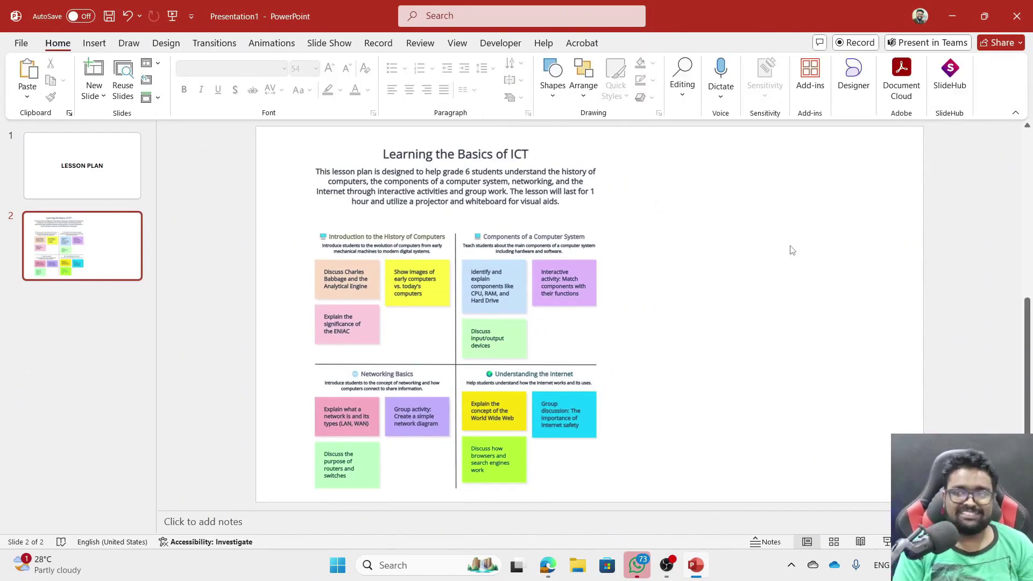
{"action": "scroll", "coordinate": [602, 315], "scroll_direction": "up", "scroll_amount": 2, "text": "ctrl"}
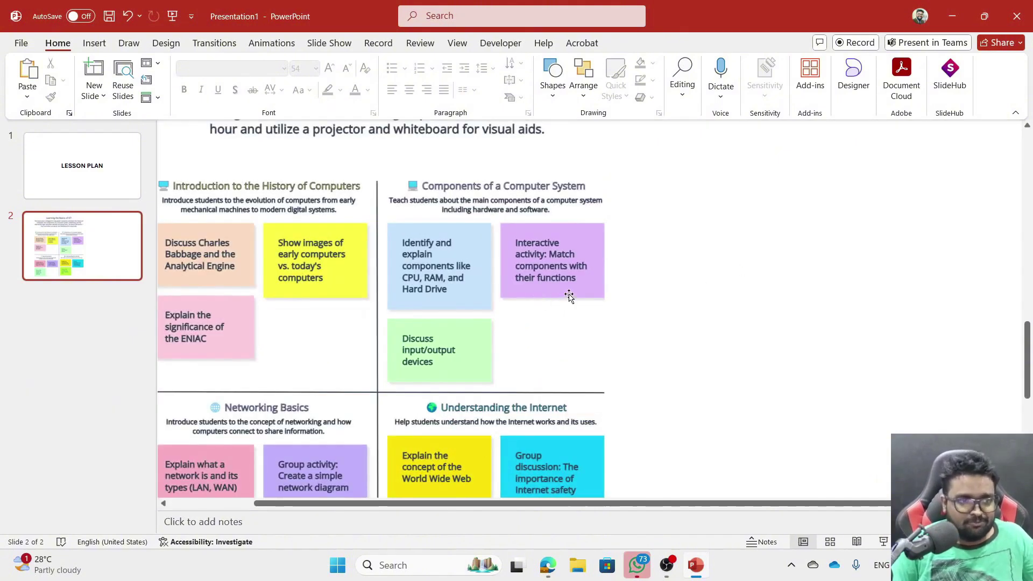
{"action": "scroll", "coordinate": [578, 300], "scroll_direction": "down", "scroll_amount": 1, "text": "ctrl"}
{"action": "scroll", "coordinate": [559, 312], "scroll_direction": "up", "scroll_amount": 3}
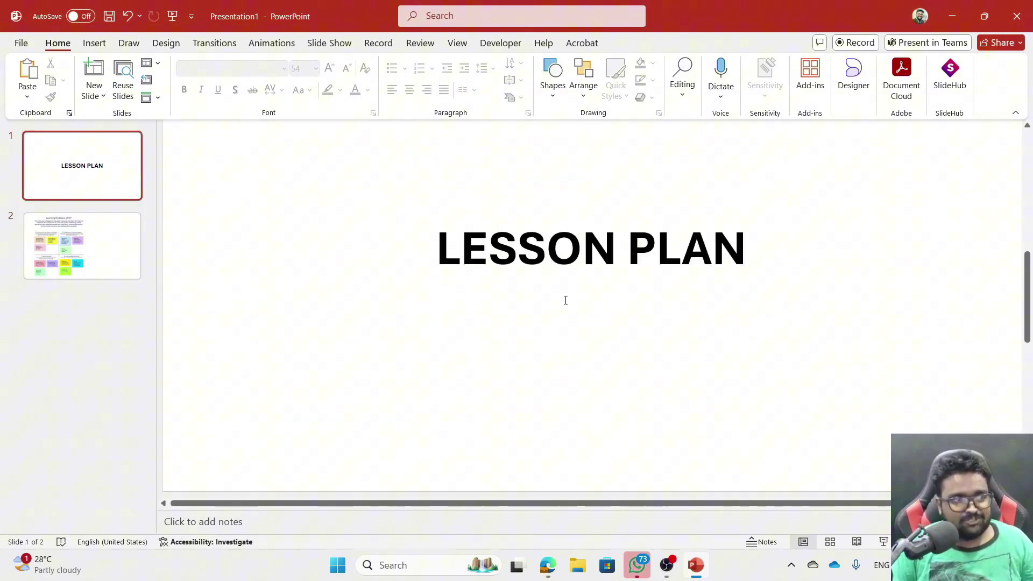
{"action": "left_click", "coordinate": [115, 235]}
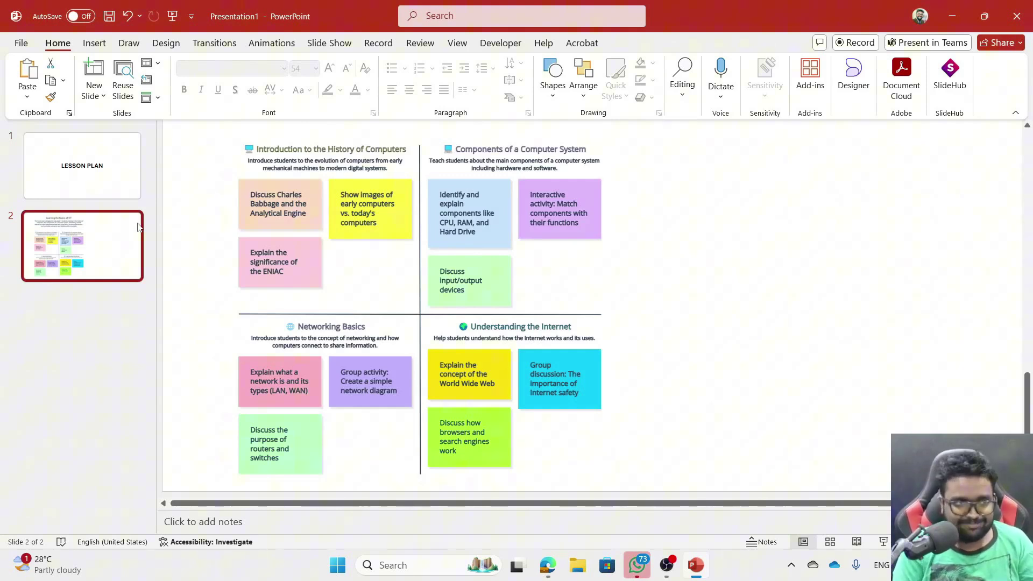
{"action": "scroll", "coordinate": [363, 297], "scroll_direction": "up", "scroll_amount": 1}
{"action": "scroll", "coordinate": [363, 297], "scroll_direction": "up", "scroll_amount": 1}
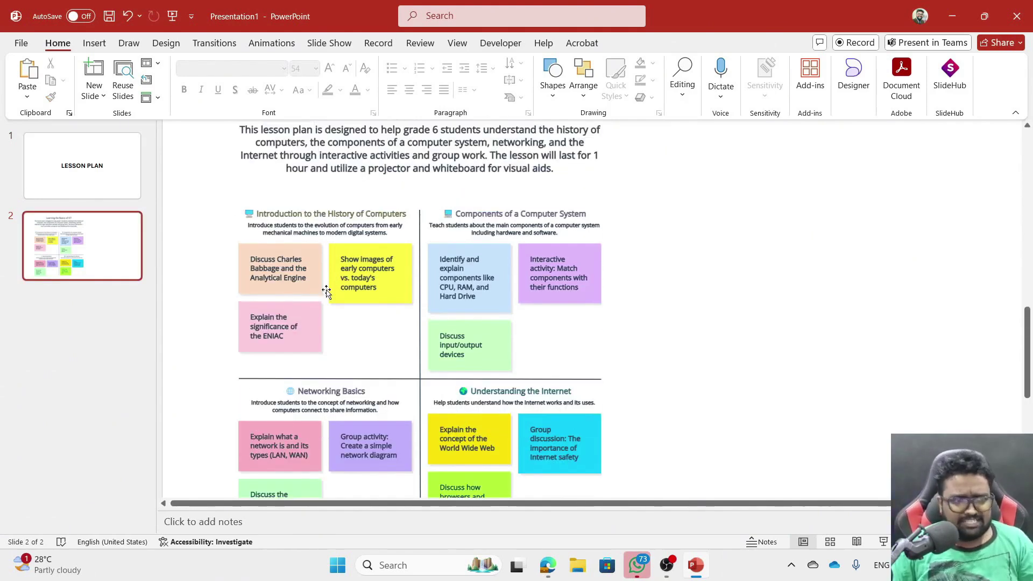
Switch the prompt mode to Stickynote and regenerate the grade 6 lesson plan.
{"action": "left_click", "coordinate": [963, 12]}
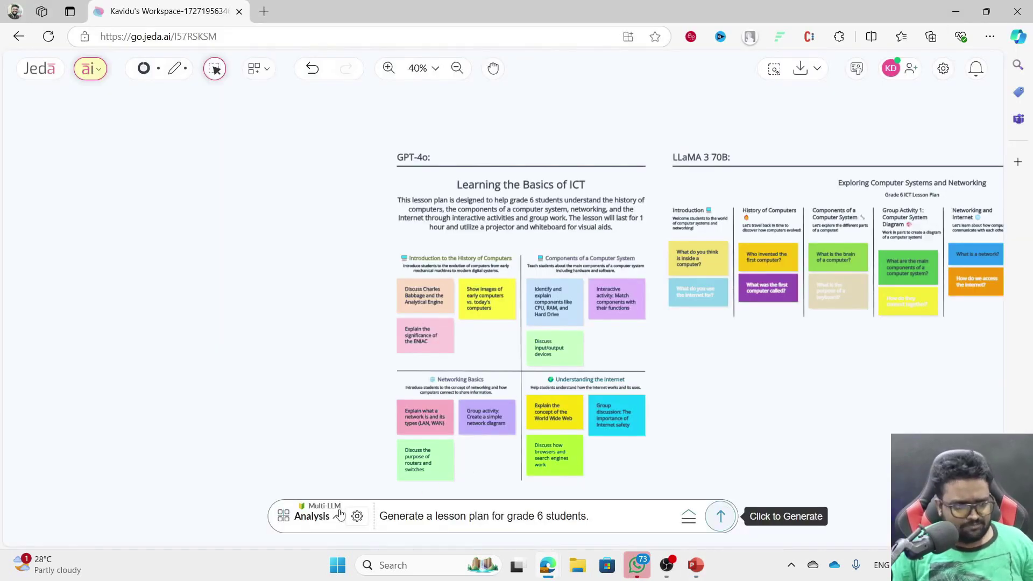
{"action": "left_click", "coordinate": [335, 515]}
{"action": "mouse_move", "coordinate": [349, 177]}
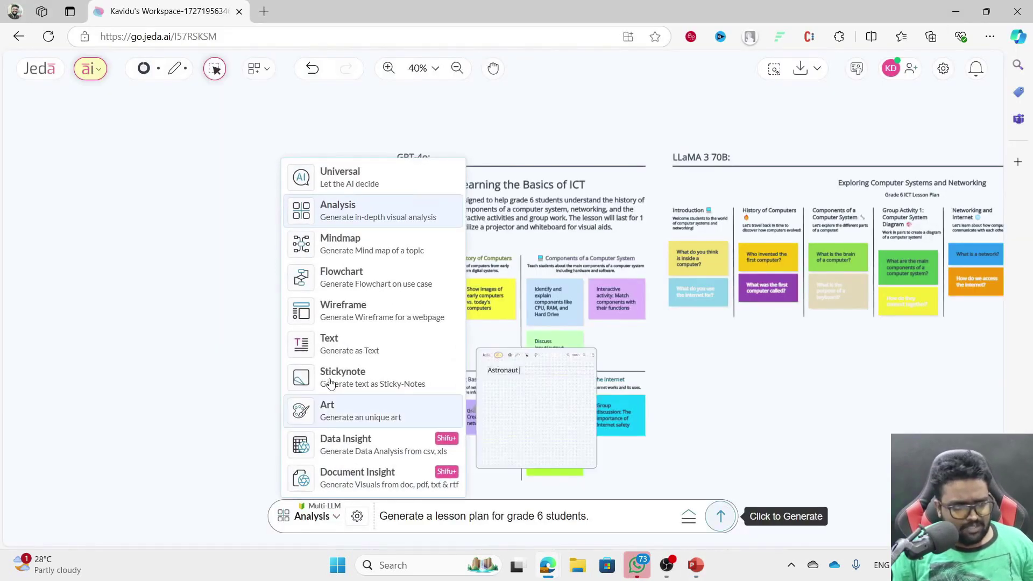
{"action": "left_click", "coordinate": [387, 189]}
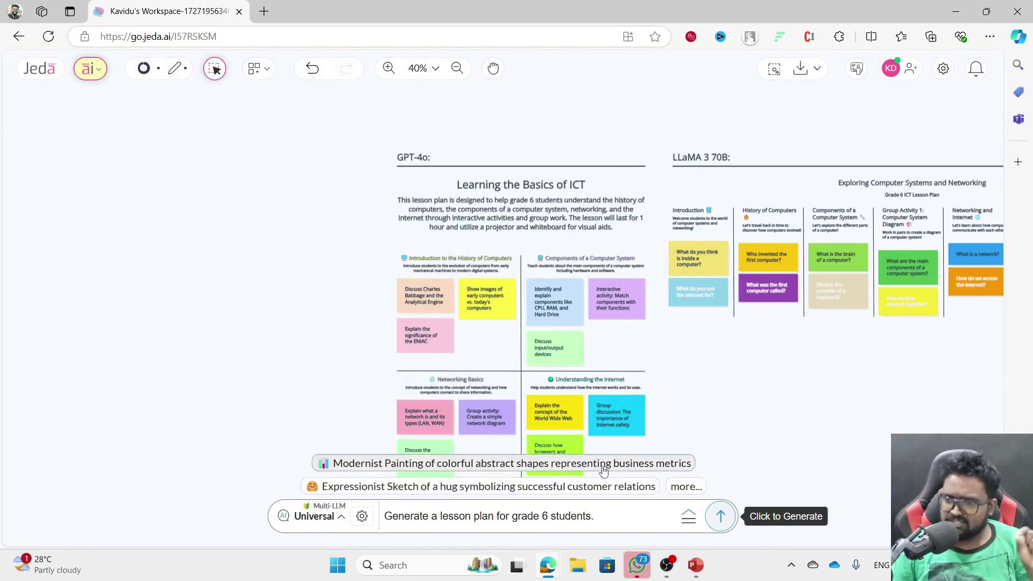
{"action": "left_click", "coordinate": [312, 524]}
{"action": "mouse_move", "coordinate": [373, 377]}
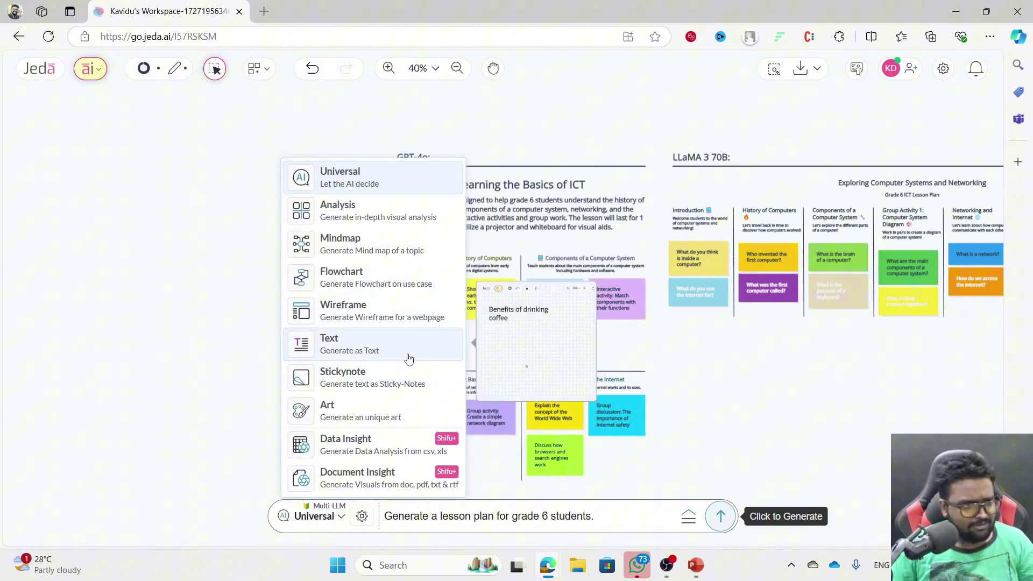
{"action": "left_click", "coordinate": [369, 376]}
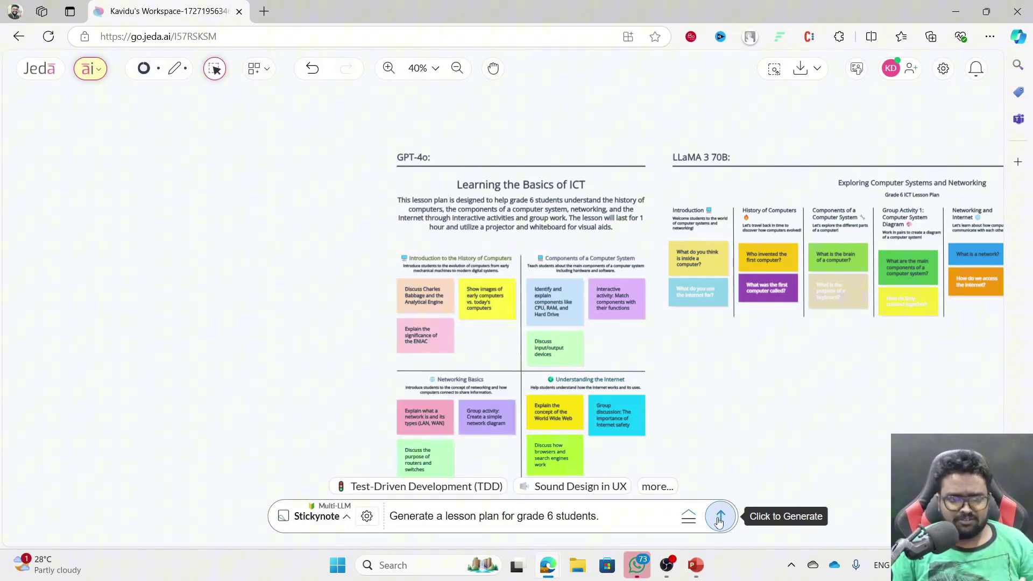
{"action": "left_click", "coordinate": [719, 518]}
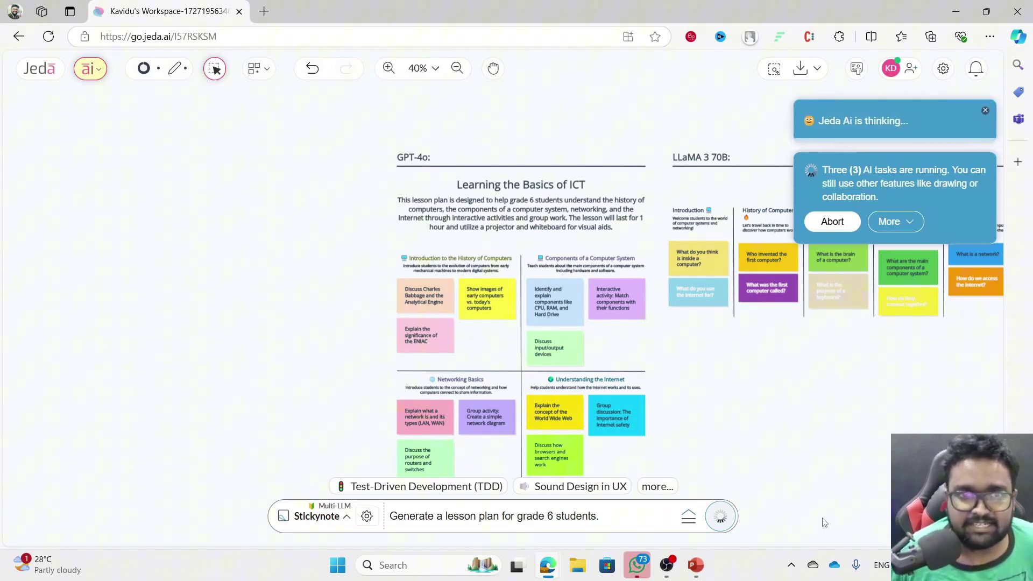
Show the running AI task details and dismiss the request for more information once the sticky-note plans arrive.
{"action": "left_click", "coordinate": [895, 221]}
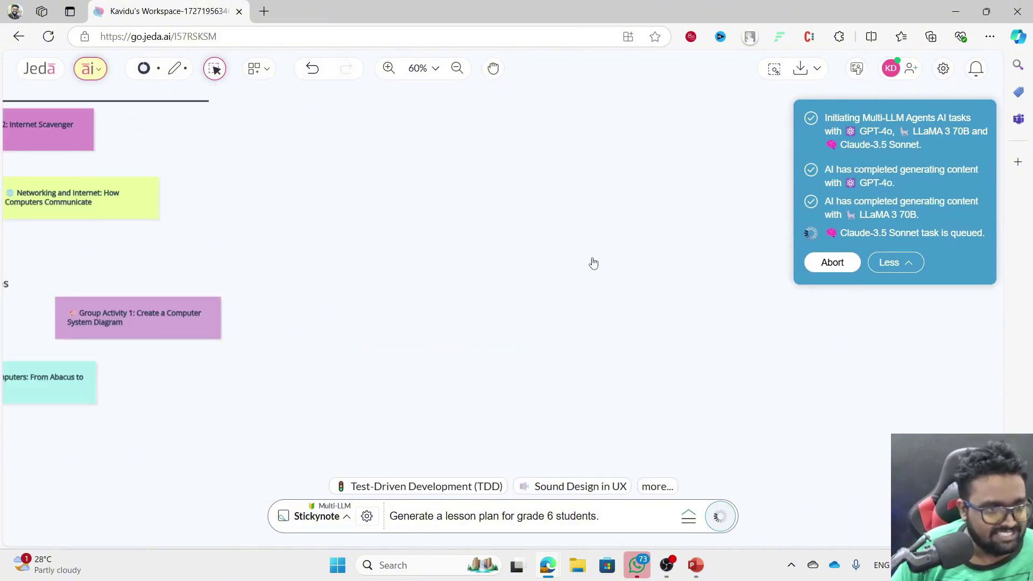
{"action": "scroll", "coordinate": [190, 299], "scroll_direction": "up", "scroll_amount": 3}
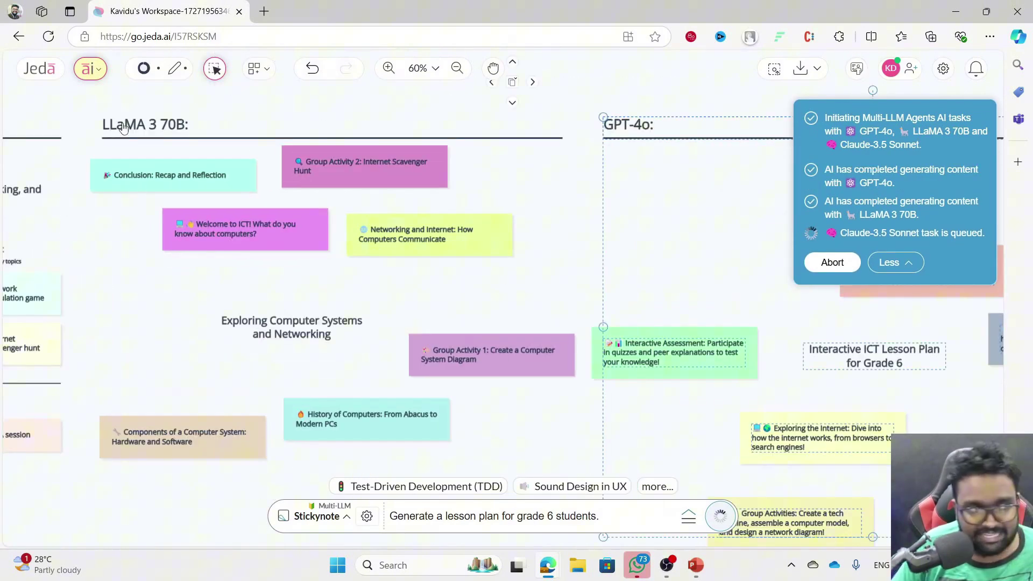
{"action": "scroll", "coordinate": [103, 194], "scroll_direction": "up", "scroll_amount": 1}
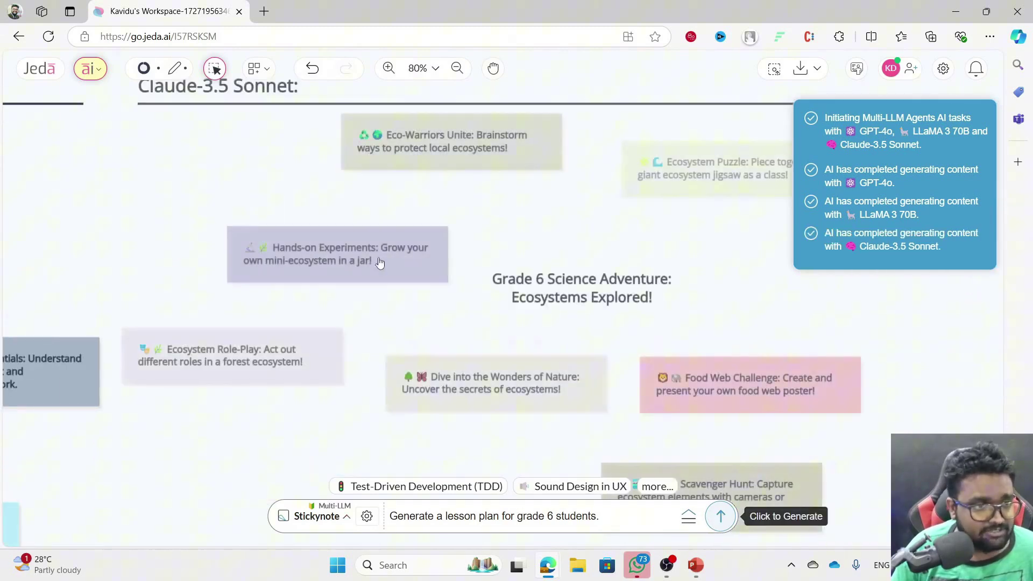
{"action": "scroll", "coordinate": [316, 262], "scroll_direction": "up", "scroll_amount": 3}
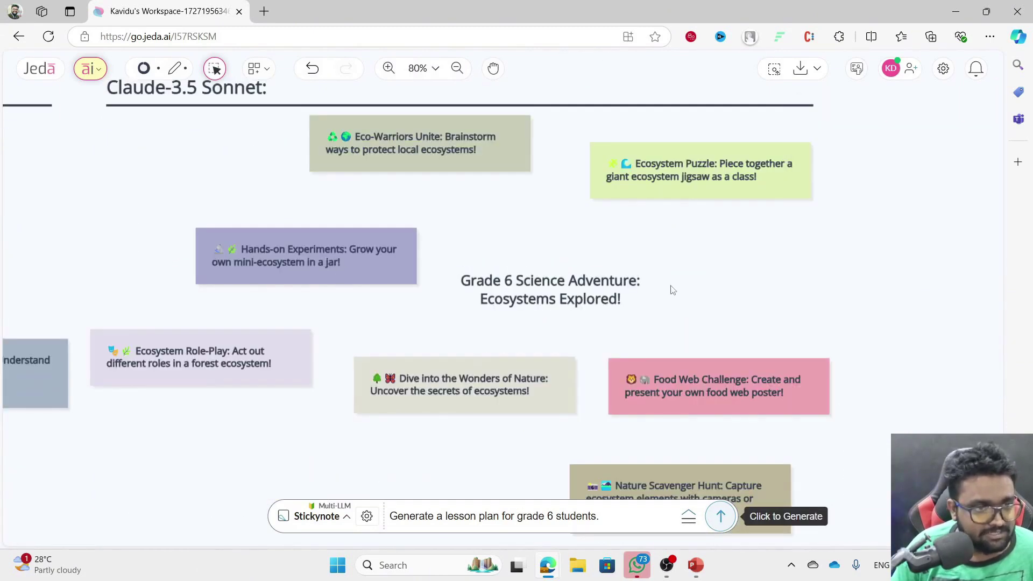
{"action": "scroll", "coordinate": [781, 304], "scroll_direction": "down", "scroll_amount": 4}
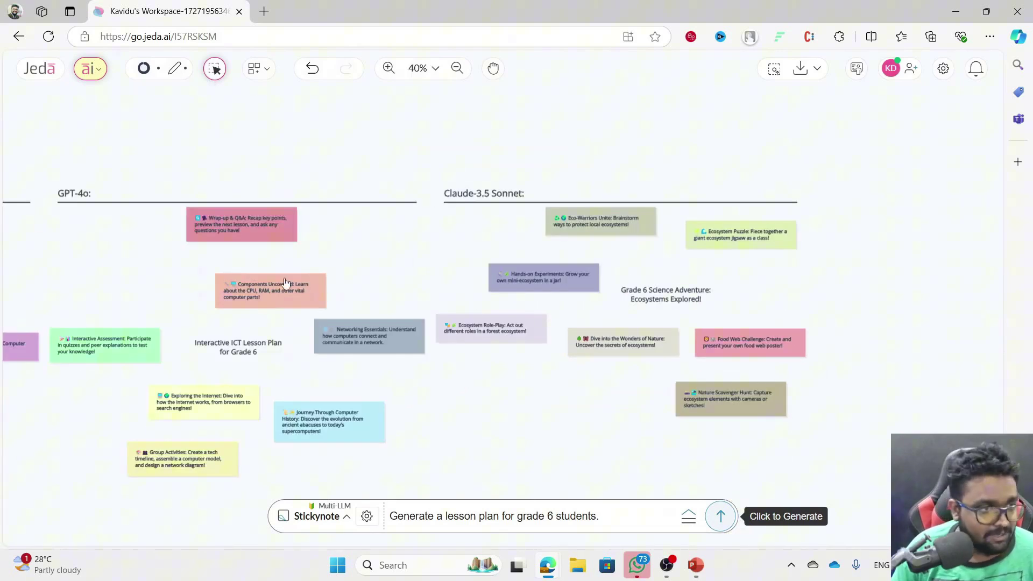
{"action": "left_click", "coordinate": [686, 514]}
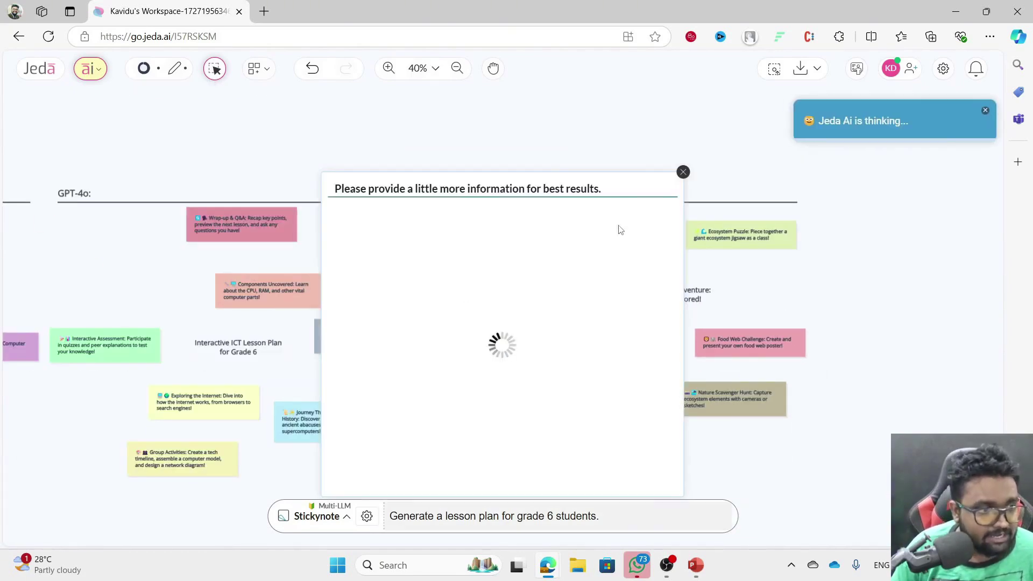
{"action": "left_click", "coordinate": [684, 173]}
{"action": "scroll", "coordinate": [233, 324], "scroll_direction": "up", "scroll_amount": 3}
{"action": "scroll", "coordinate": [275, 376], "scroll_direction": "down", "scroll_amount": 1}
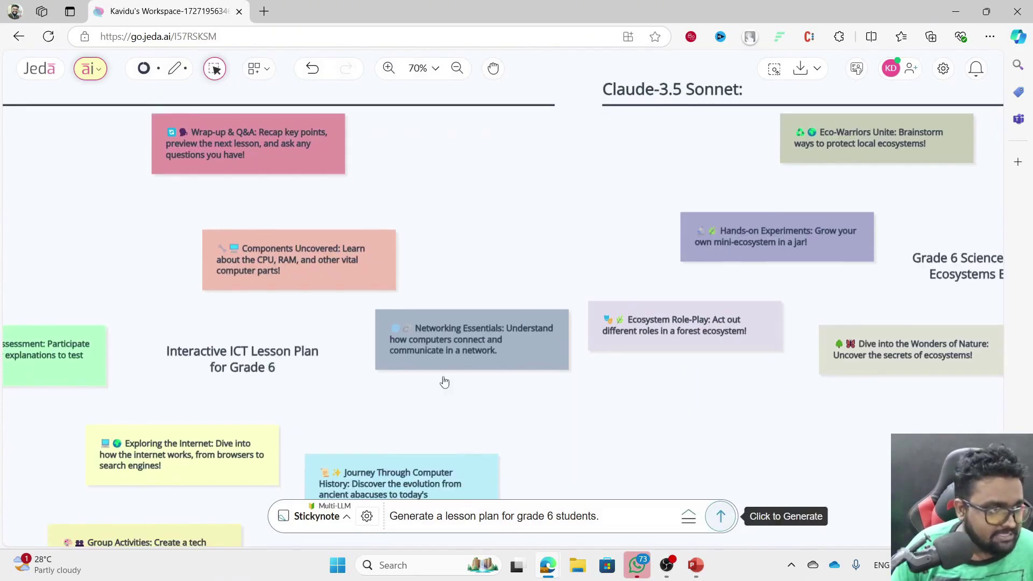
{"action": "scroll", "coordinate": [220, 381], "scroll_direction": "down", "scroll_amount": 3}
{"action": "scroll", "coordinate": [326, 320], "scroll_direction": "up", "scroll_amount": 4}
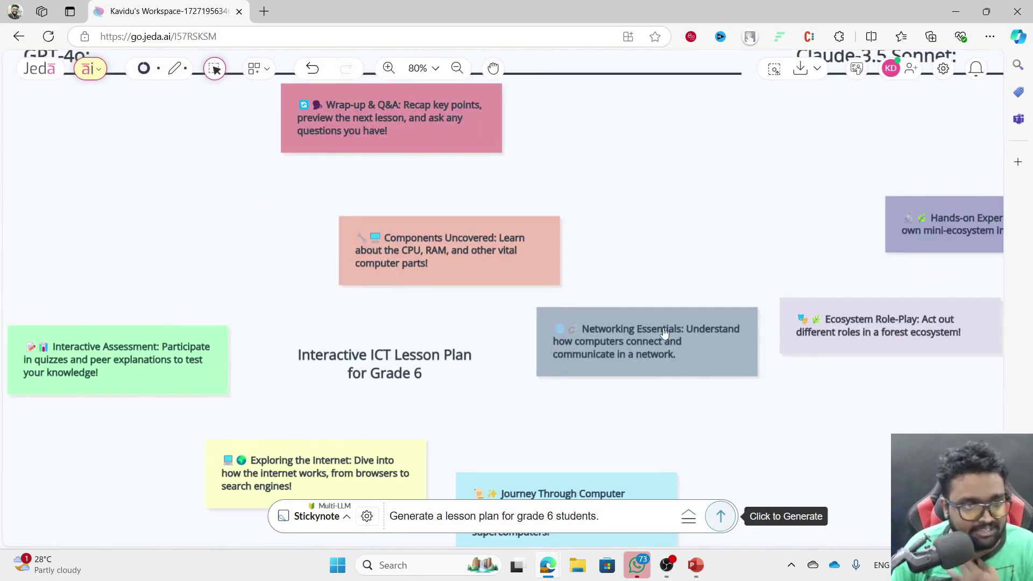
{"action": "scroll", "coordinate": [507, 240], "scroll_direction": "up", "scroll_amount": 2}
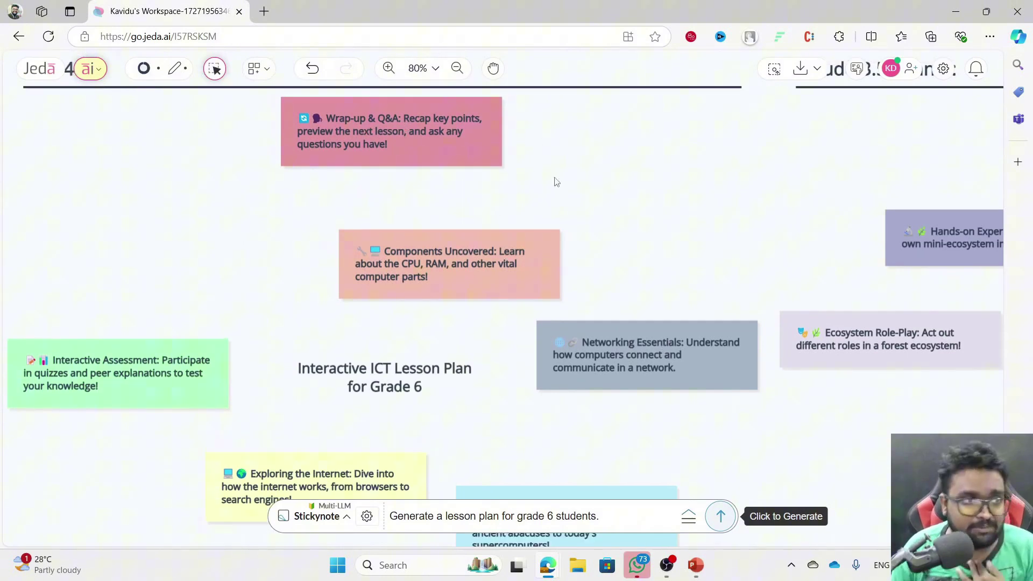
{"action": "scroll", "coordinate": [442, 395], "scroll_direction": "down", "scroll_amount": 3}
Switch the generation mode to Text and rerun the grade 6 lesson plan prompt.
{"action": "left_click", "coordinate": [341, 507]}
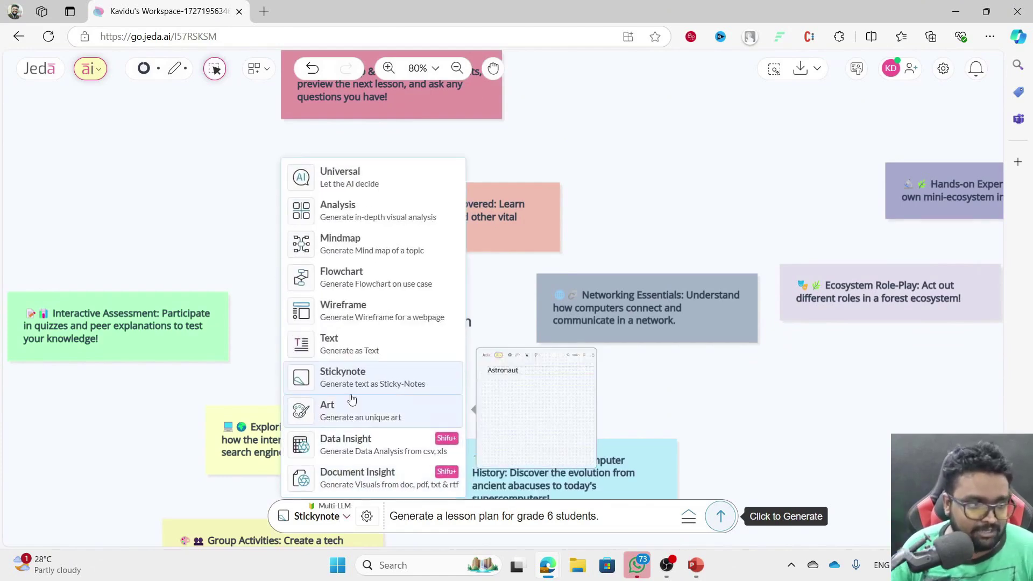
{"action": "left_click", "coordinate": [359, 339]}
{"action": "left_click", "coordinate": [718, 516]}
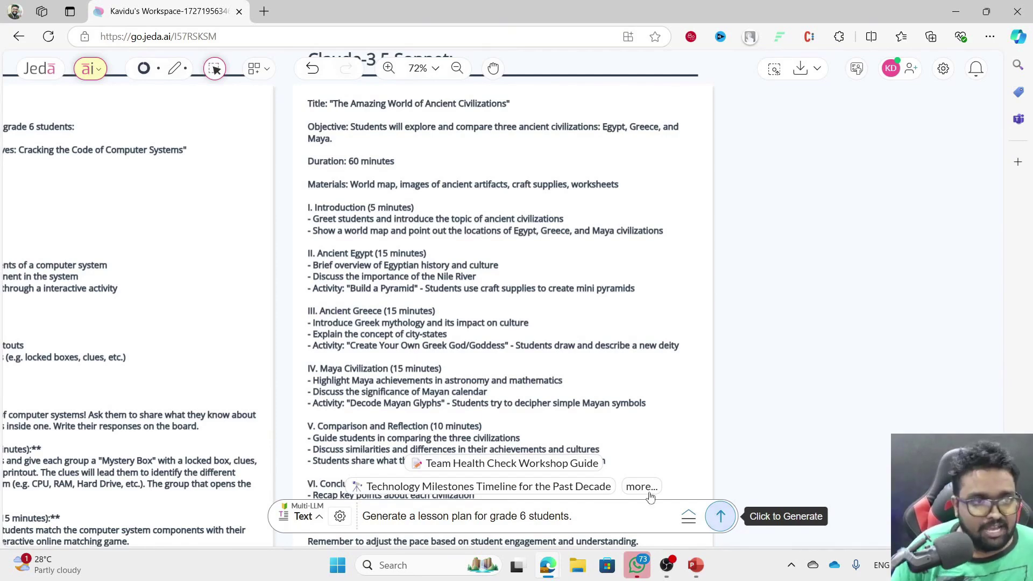
{"action": "scroll", "coordinate": [661, 396], "scroll_direction": "down", "scroll_amount": 2}
{"action": "scroll", "coordinate": [611, 300], "scroll_direction": "down", "scroll_amount": 3}
{"action": "scroll", "coordinate": [223, 260], "scroll_direction": "up", "scroll_amount": 1}
{"action": "scroll", "coordinate": [224, 260], "scroll_direction": "up", "scroll_amount": 4}
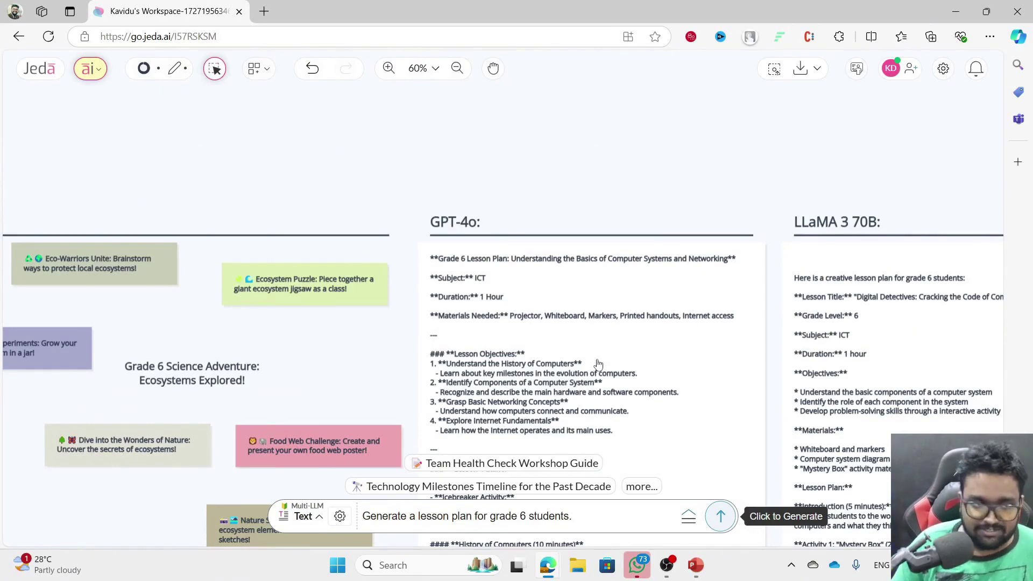
{"action": "scroll", "coordinate": [565, 330], "scroll_direction": "up", "scroll_amount": 2}
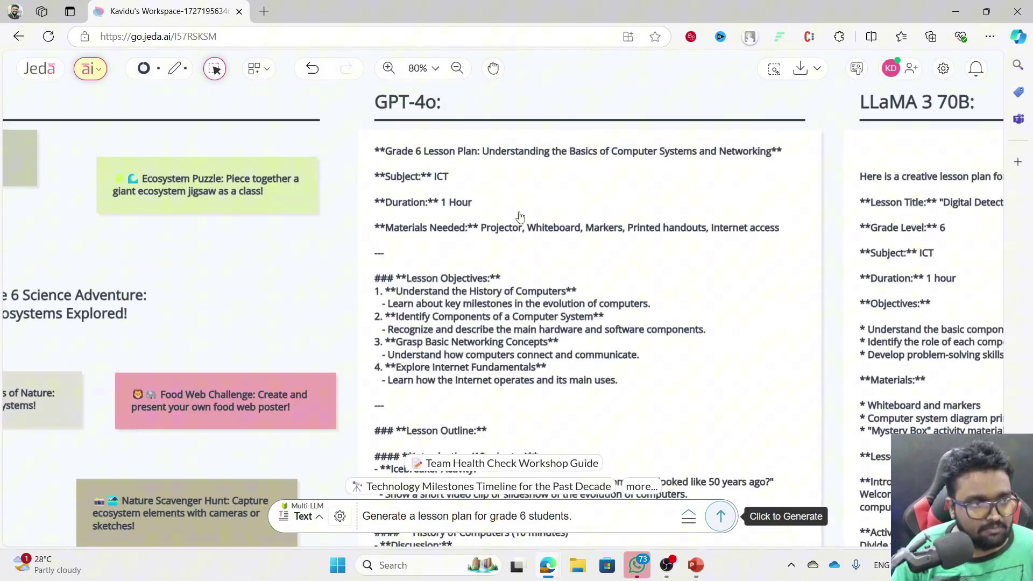
{"action": "scroll", "coordinate": [646, 311], "scroll_direction": "down", "scroll_amount": 2}
{"action": "scroll", "coordinate": [637, 313], "scroll_direction": "down", "scroll_amount": 2}
{"action": "scroll", "coordinate": [451, 291], "scroll_direction": "down", "scroll_amount": 2}
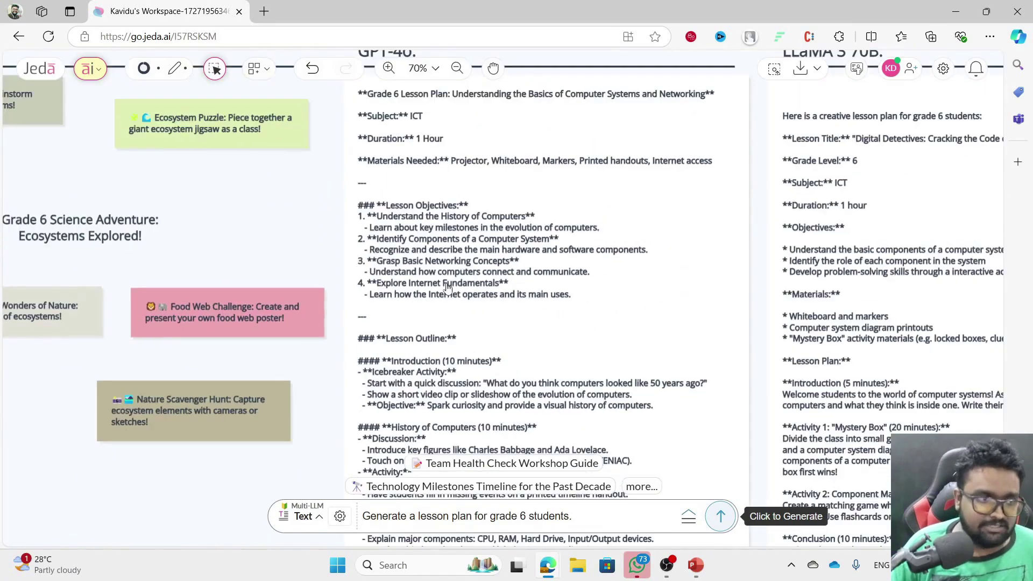
{"action": "scroll", "coordinate": [440, 292], "scroll_direction": "up", "scroll_amount": 1}
{"action": "scroll", "coordinate": [441, 289], "scroll_direction": "down", "scroll_amount": 3}
{"action": "scroll", "coordinate": [735, 240], "scroll_direction": "up", "scroll_amount": 2}
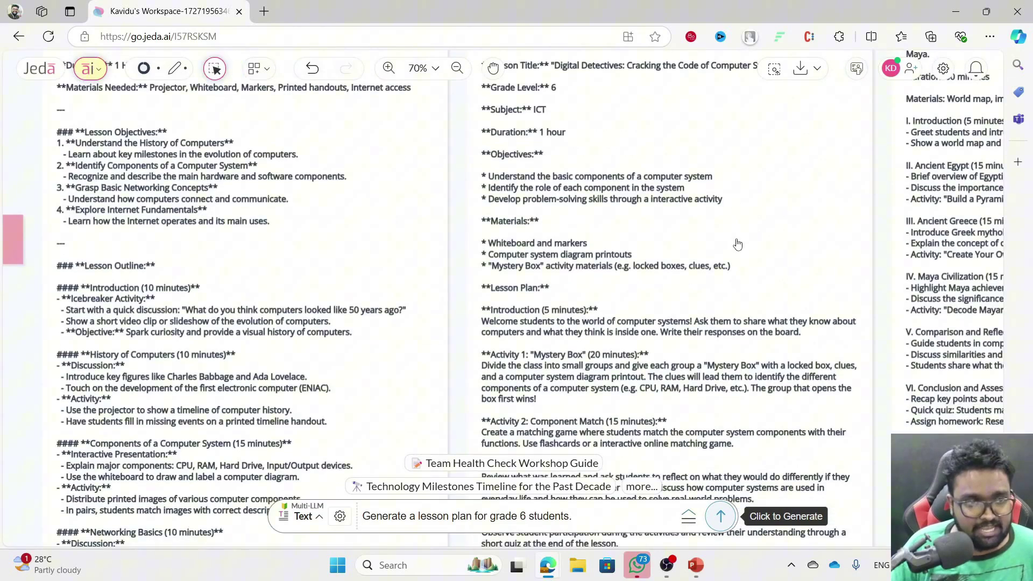
{"action": "scroll", "coordinate": [414, 256], "scroll_direction": "down", "scroll_amount": 3}
{"action": "scroll", "coordinate": [403, 266], "scroll_direction": "up", "scroll_amount": 2}
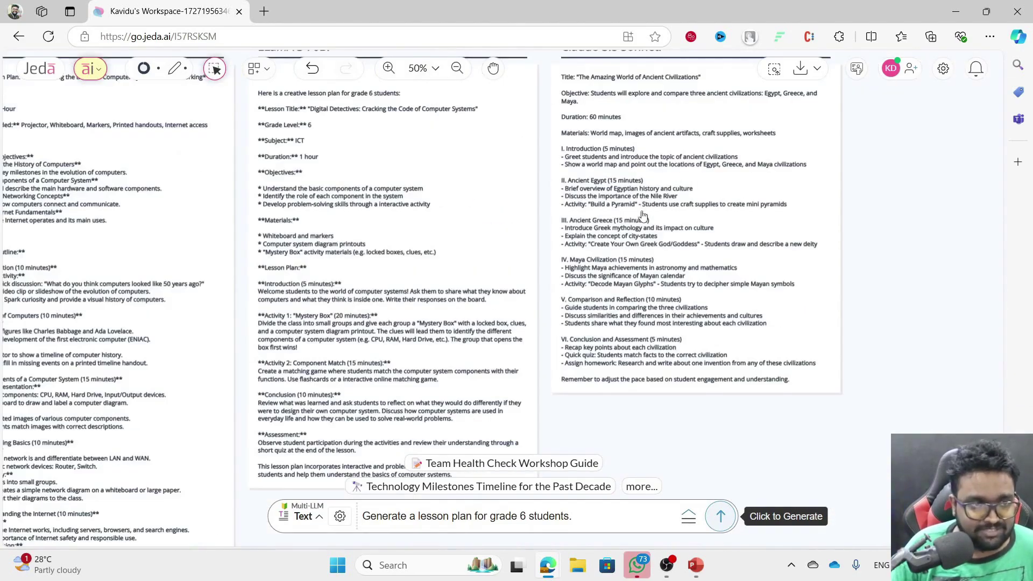
{"action": "scroll", "coordinate": [390, 278], "scroll_direction": "down", "scroll_amount": 2}
{"action": "scroll", "coordinate": [226, 242], "scroll_direction": "up", "scroll_amount": 1}
{"action": "scroll", "coordinate": [157, 252], "scroll_direction": "down", "scroll_amount": 1}
{"action": "scroll", "coordinate": [116, 392], "scroll_direction": "down", "scroll_amount": 2}
{"action": "scroll", "coordinate": [106, 363], "scroll_direction": "down", "scroll_amount": 2}
{"action": "scroll", "coordinate": [106, 346], "scroll_direction": "down", "scroll_amount": 3}
{"action": "scroll", "coordinate": [347, 369], "scroll_direction": "up", "scroll_amount": 4}
{"action": "scroll", "coordinate": [355, 347], "scroll_direction": "up", "scroll_amount": 1}
{"action": "scroll", "coordinate": [376, 315], "scroll_direction": "up", "scroll_amount": 1}
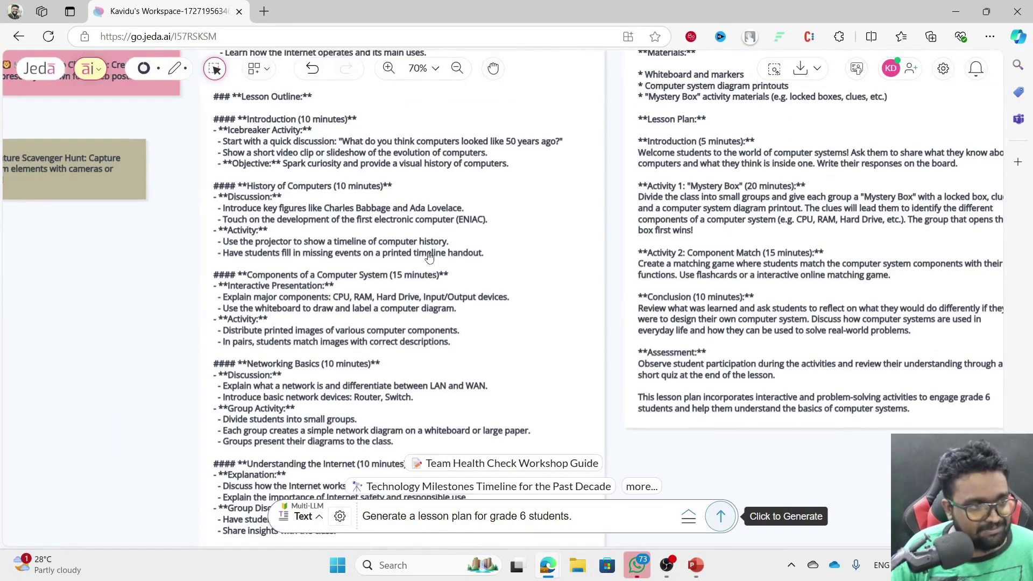
{"action": "scroll", "coordinate": [392, 275], "scroll_direction": "up", "scroll_amount": 1}
{"action": "scroll", "coordinate": [410, 231], "scroll_direction": "up", "scroll_amount": 1}
{"action": "scroll", "coordinate": [411, 231], "scroll_direction": "up", "scroll_amount": 1}
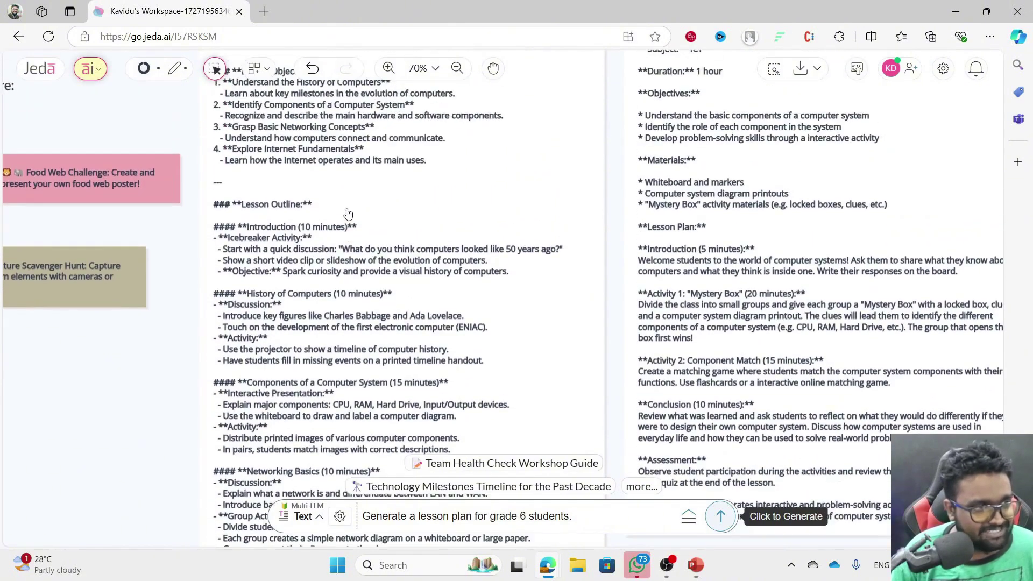